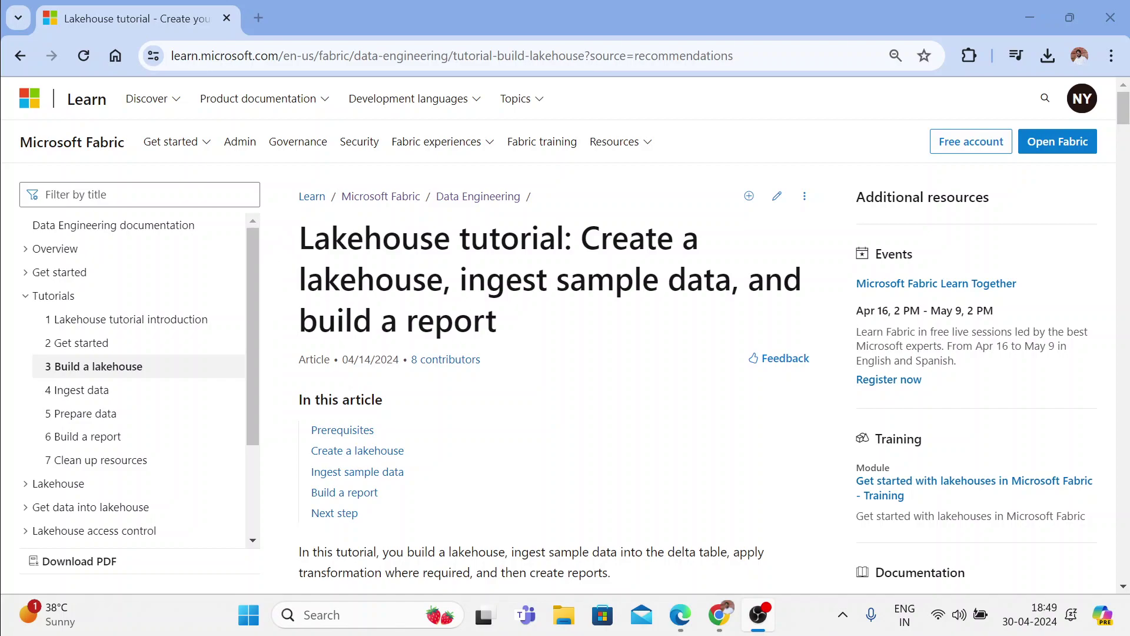
# Highlight the title of the 'Lakehouse tutorial: Create a lakehouse, ingest sample data, and build a report' article
pyautogui.moveTo(300, 242); pyautogui.dragTo(506, 327)
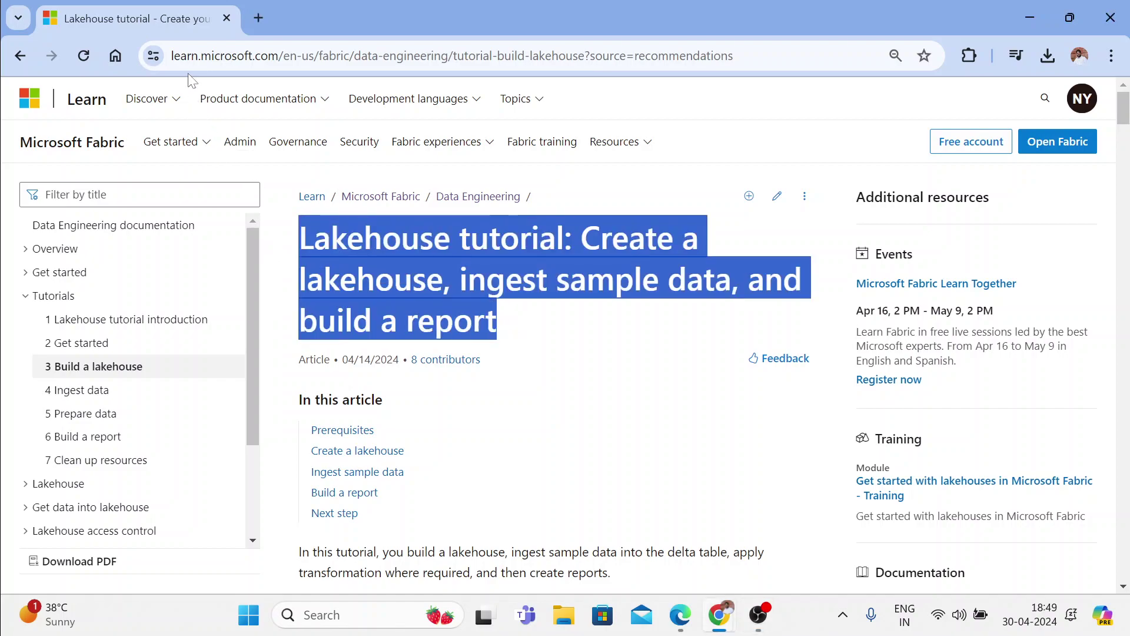
# Read down the tutorial, highlighting the dimension_customer.csv file name
pyautogui.scroll(-4, 473, 388)
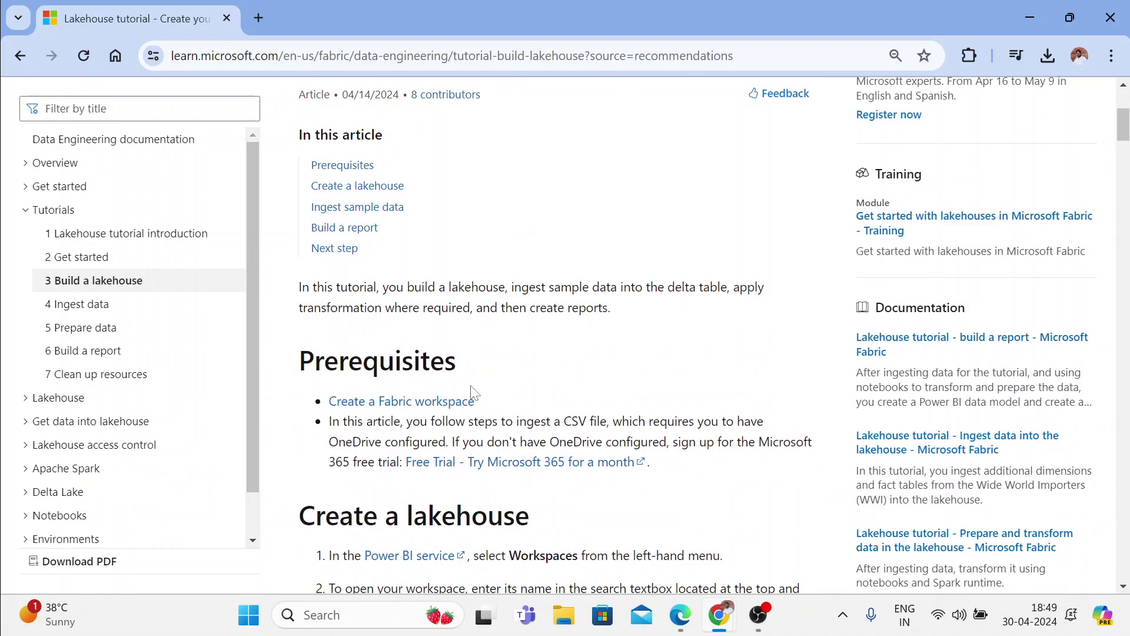
pyautogui.scroll(-1, 431, 383)
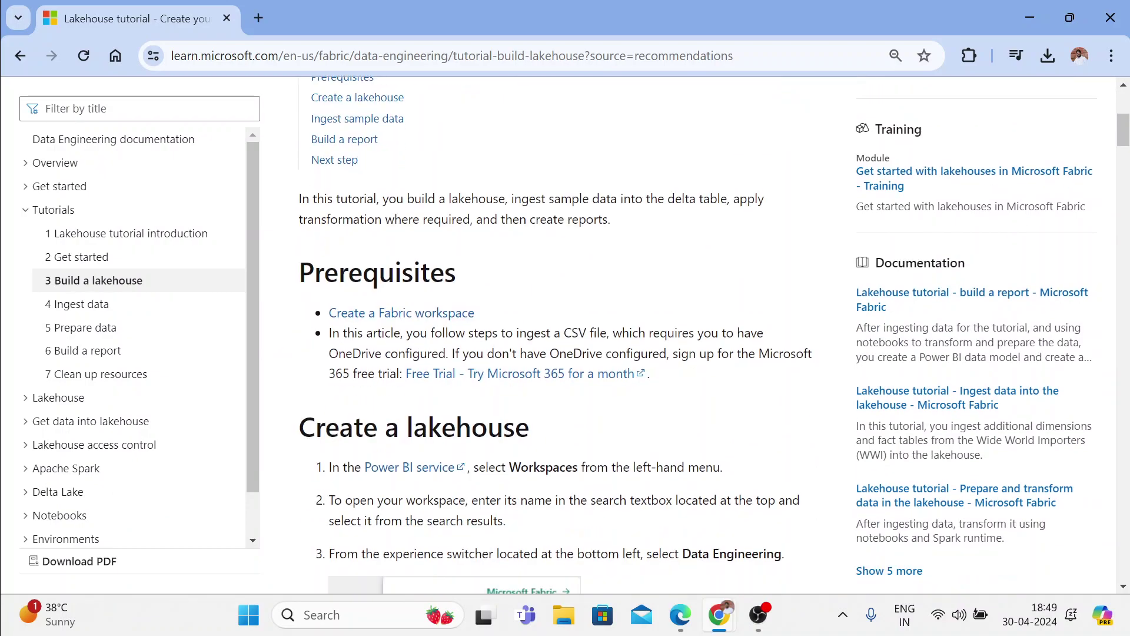
pyautogui.scroll(-1, 612, 419)
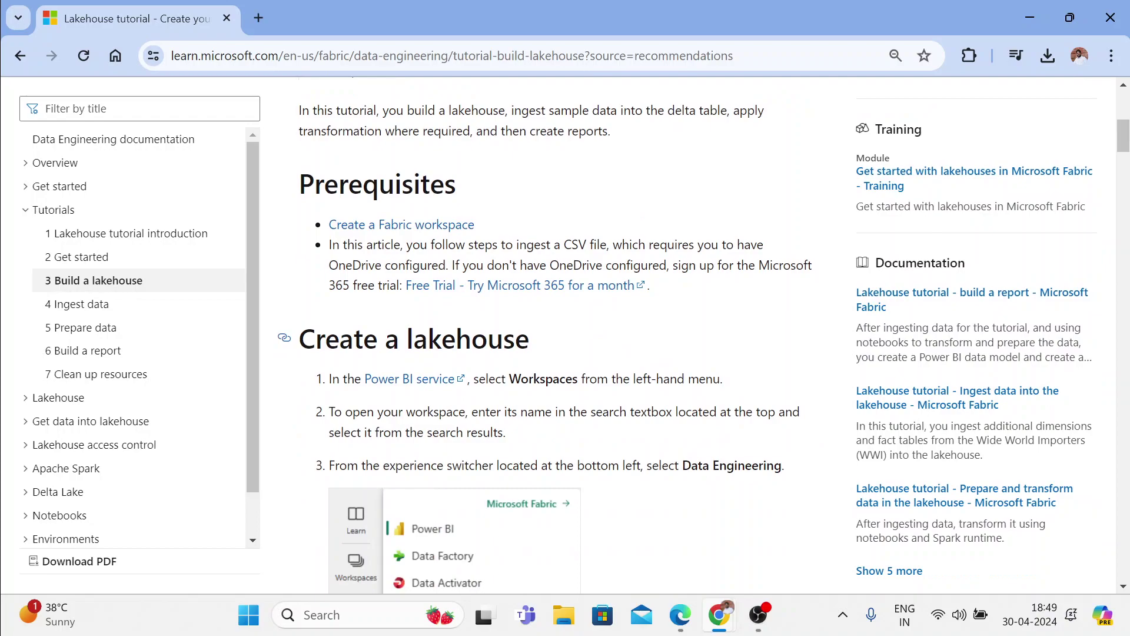
pyautogui.moveTo(299, 339); pyautogui.dragTo(538, 353)
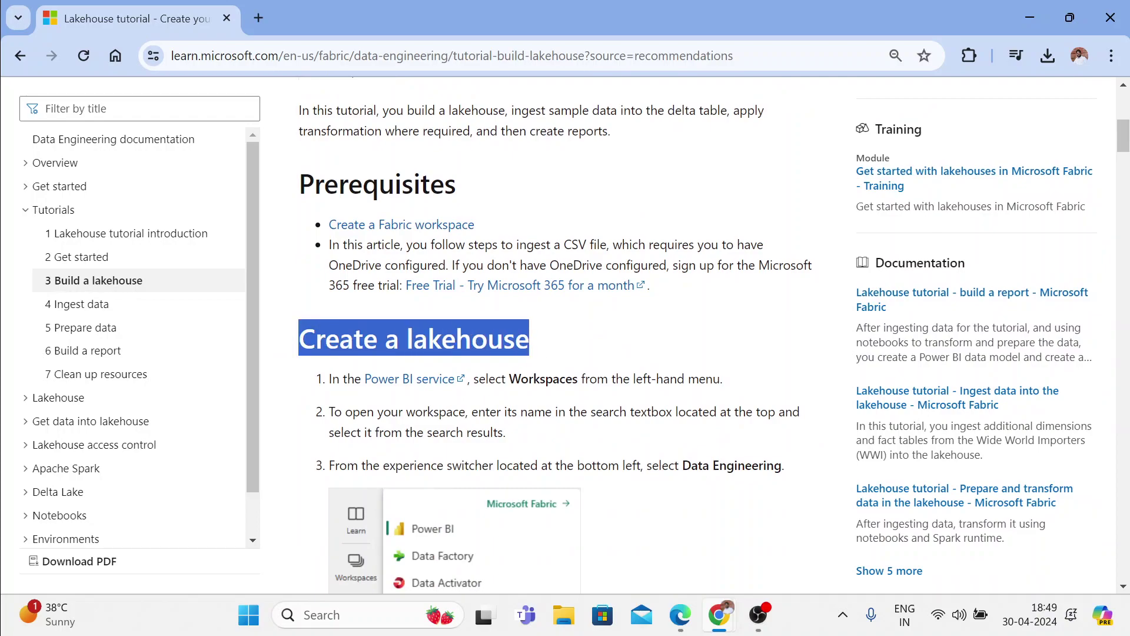
pyautogui.scroll(-1, 365, 330)
pyautogui.scroll(-2, 331, 410)
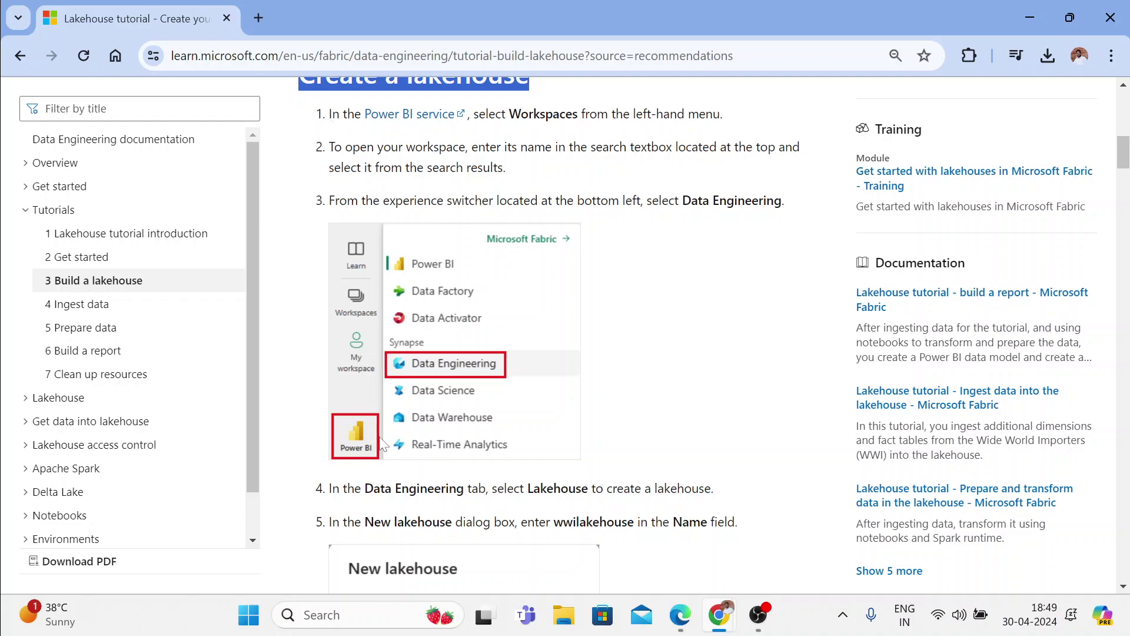
pyautogui.scroll(-4, 383, 443)
pyautogui.scroll(-1, 383, 418)
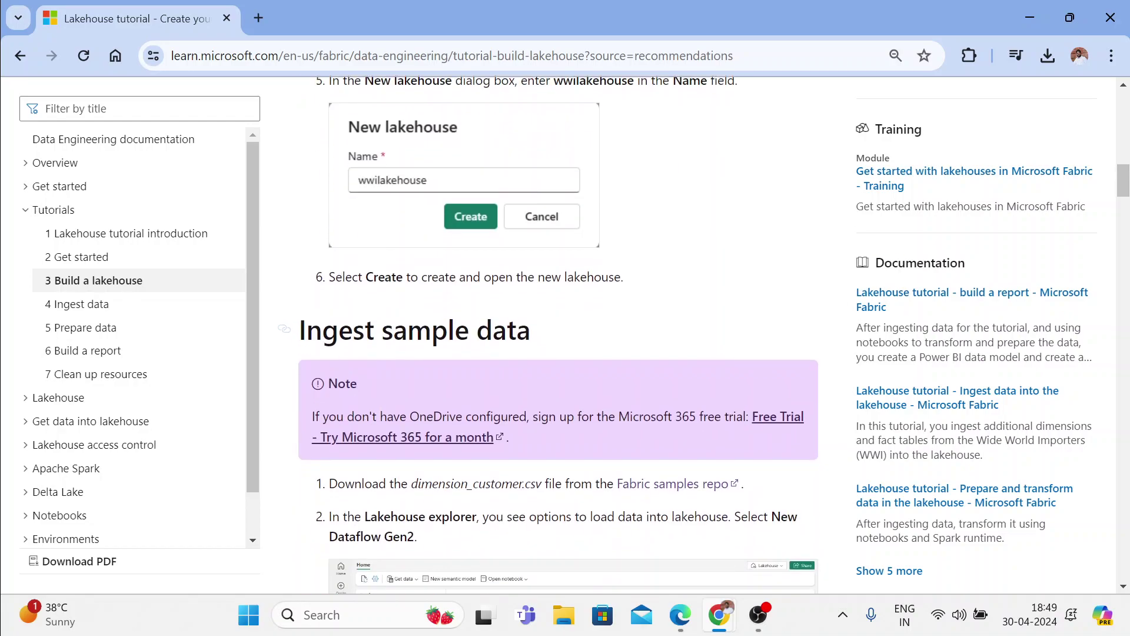
pyautogui.scroll(-1, 661, 414)
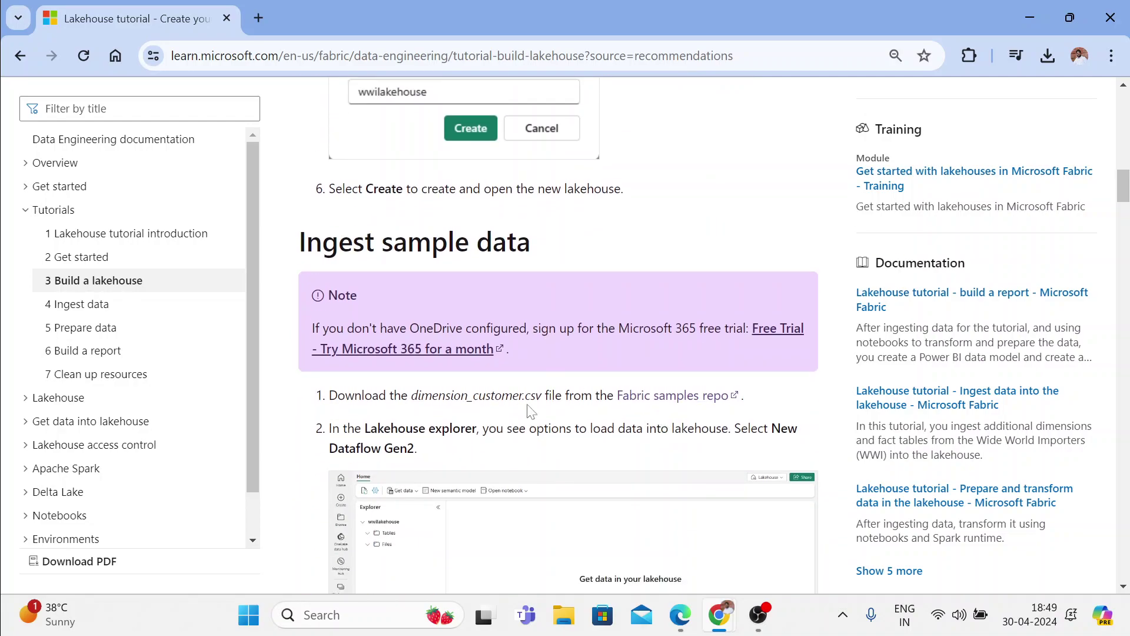
pyautogui.moveTo(411, 396); pyautogui.dragTo(544, 395)
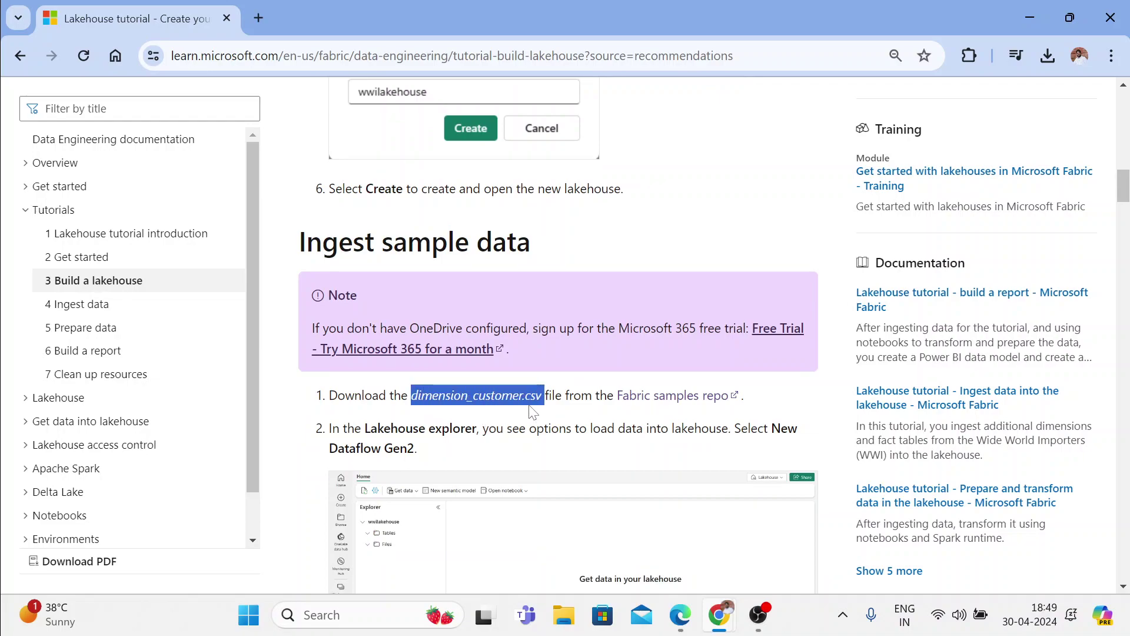
# Continue to the Build a report section and move the tutorial window aside to reveal Fabric
pyautogui.scroll(-2, 474, 394)
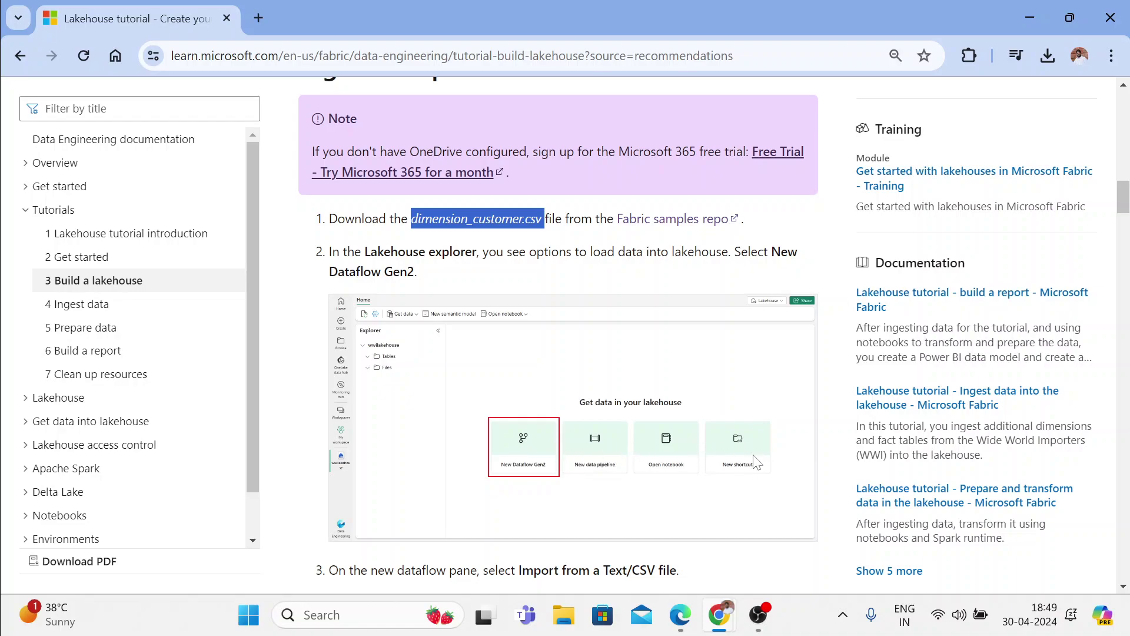
pyautogui.scroll(-10, 539, 480)
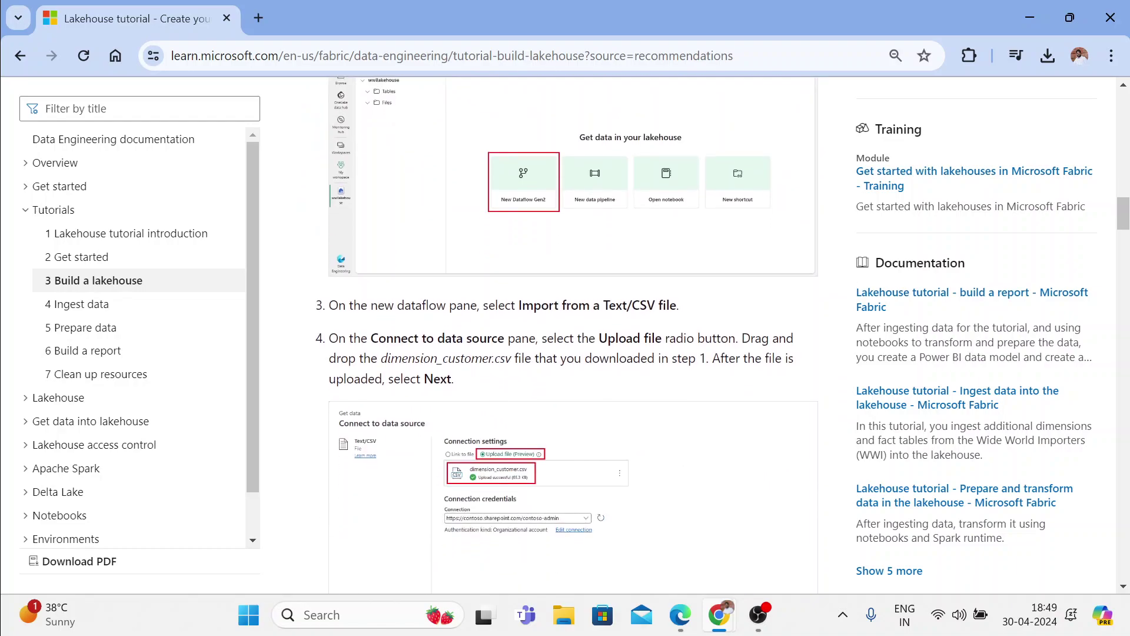
pyautogui.scroll(-15, 453, 376)
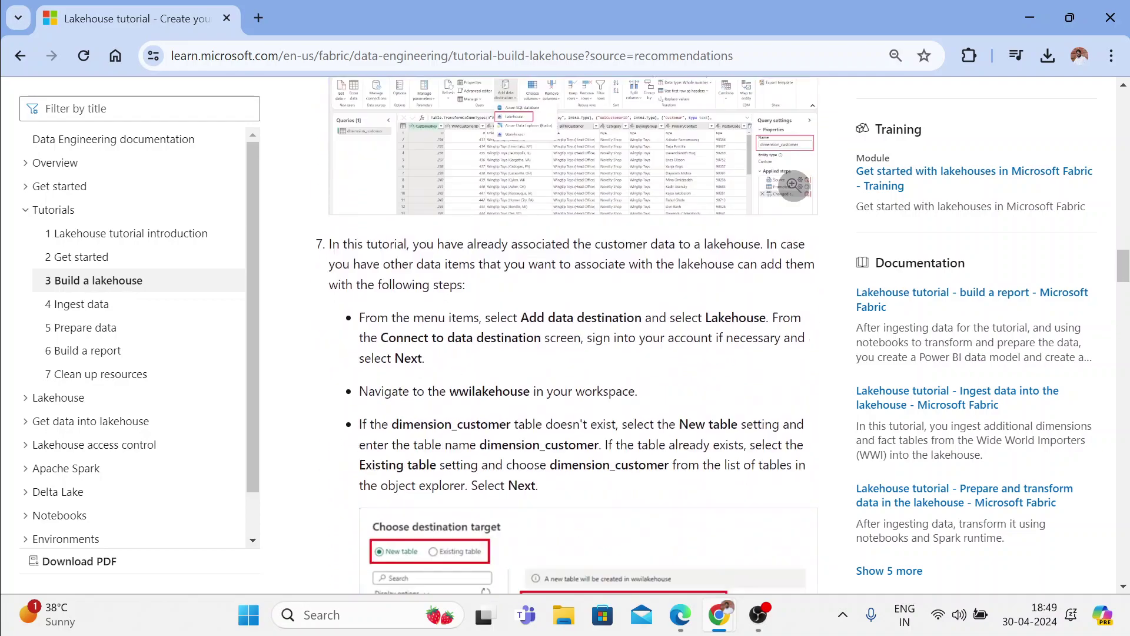
pyautogui.scroll(-15, 455, 405)
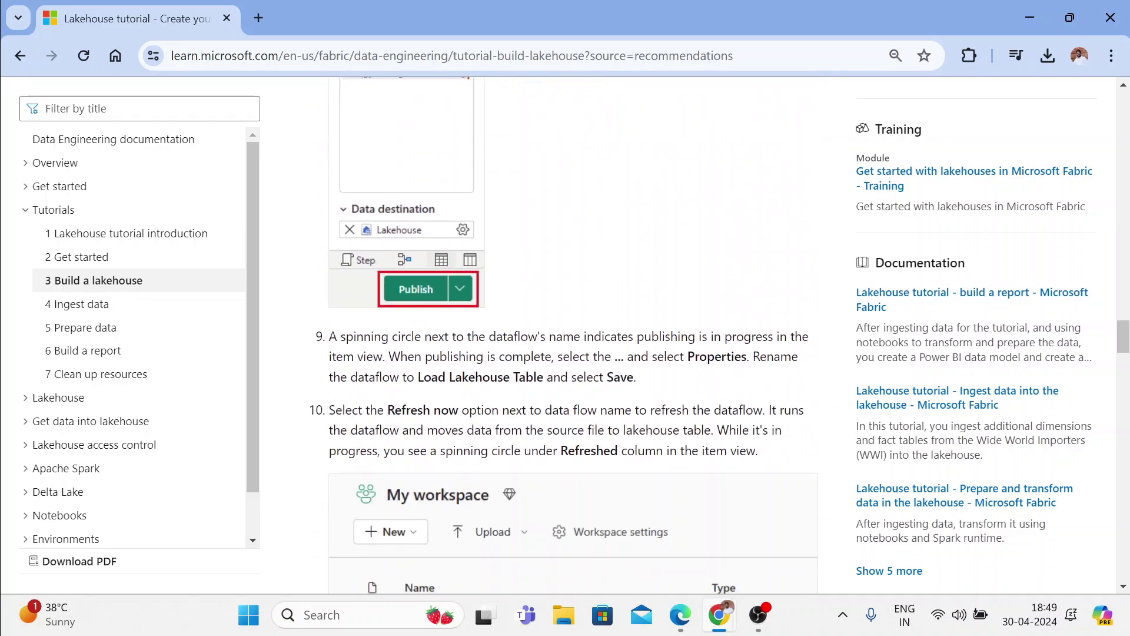
pyautogui.scroll(-12, 489, 405)
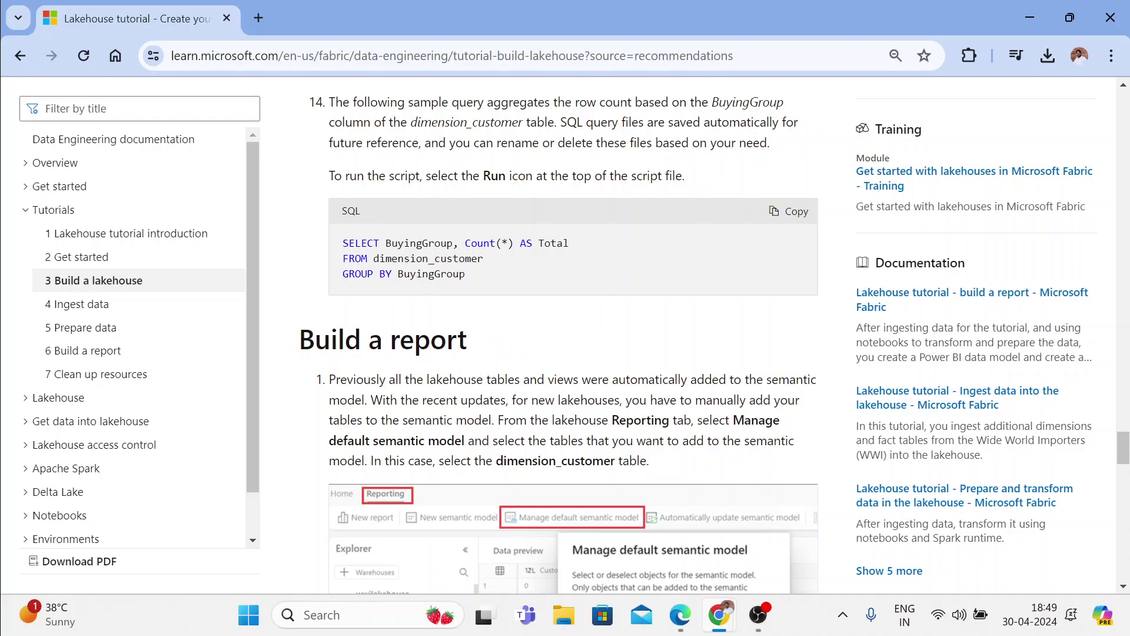
pyautogui.moveTo(164, 20); pyautogui.dragTo(1129, 203)
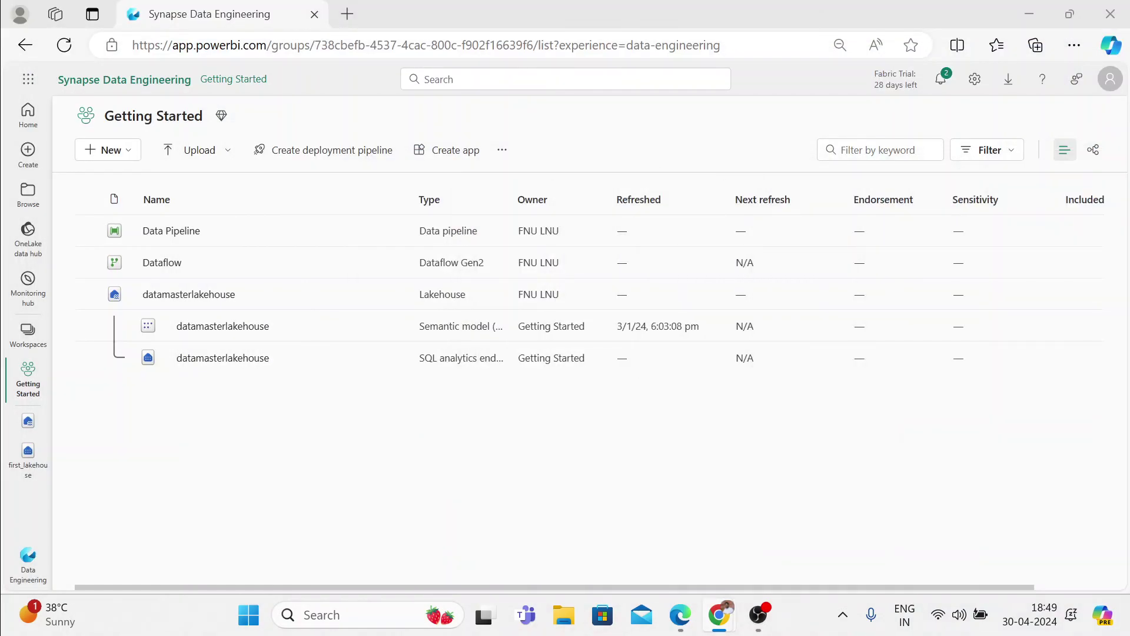
# Create a new workspace named 'Data Master' from the Workspaces list
pyautogui.click(28, 379)
pyautogui.click(26, 352)
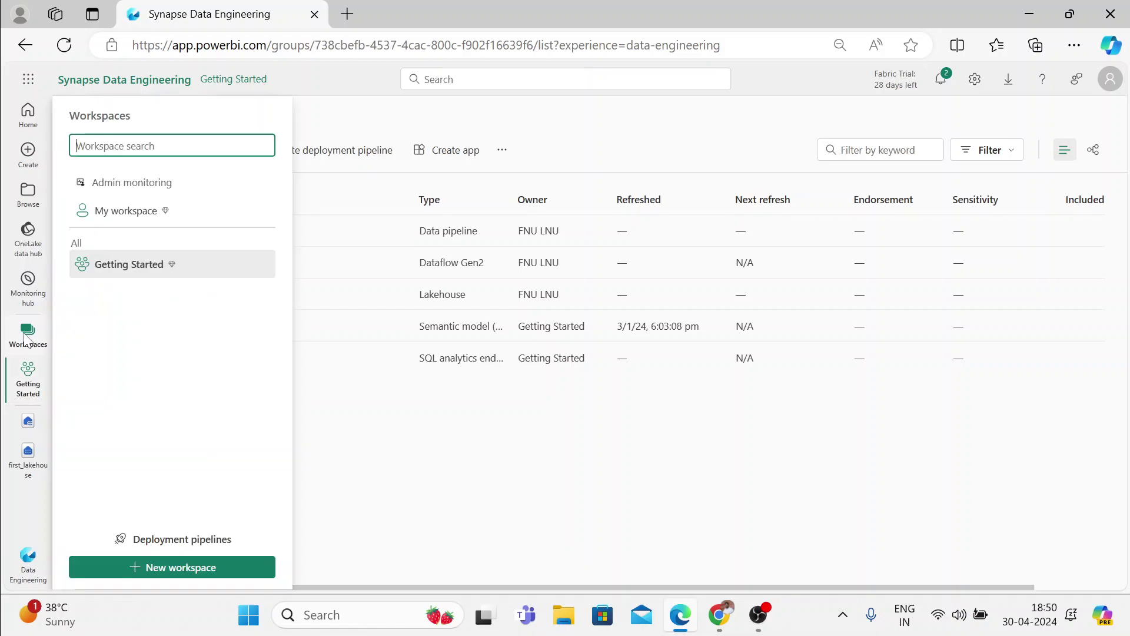
pyautogui.click(215, 568)
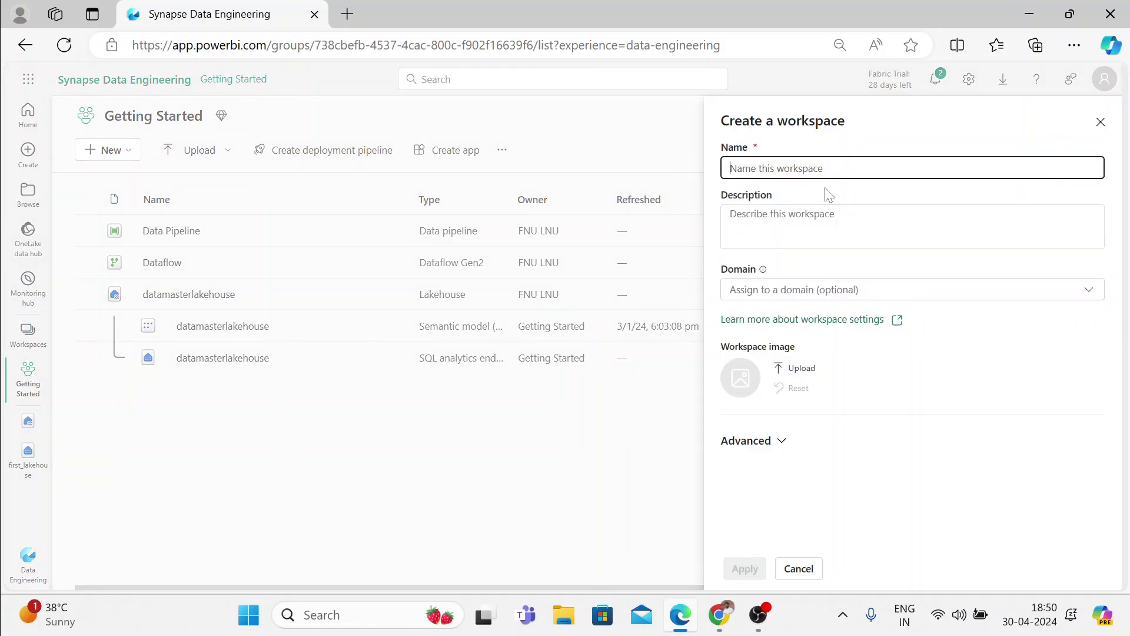
pyautogui.write('Data Master')
pyautogui.click(745, 569)
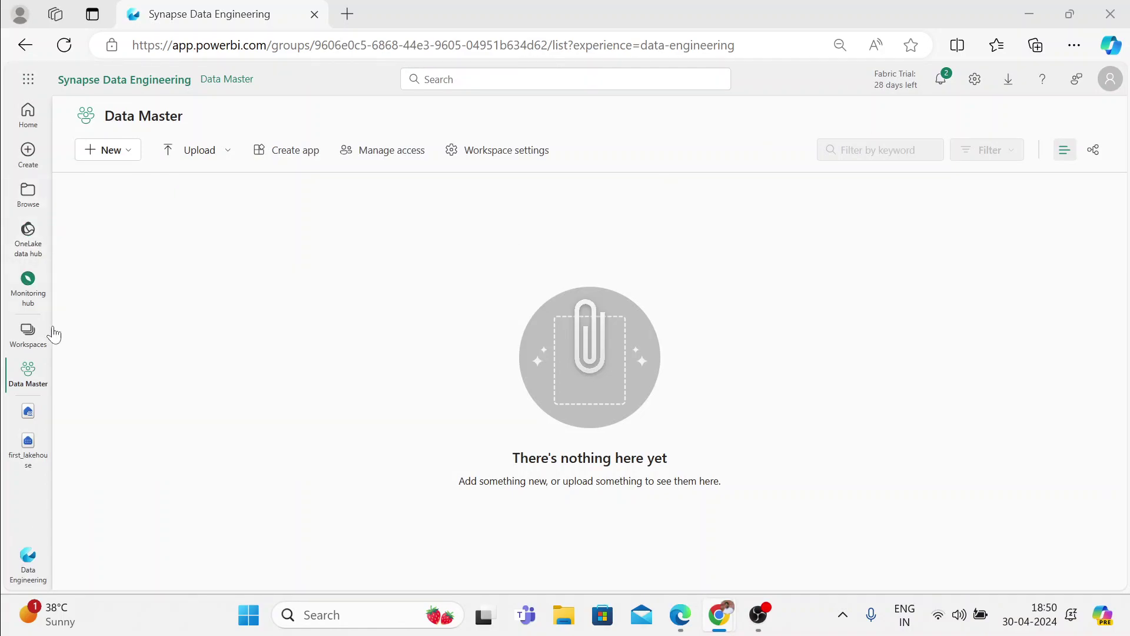
# Upgrade Data Master to the free Fabric trial and create a lakehouse named wwilakehouse
pyautogui.click(30, 582)
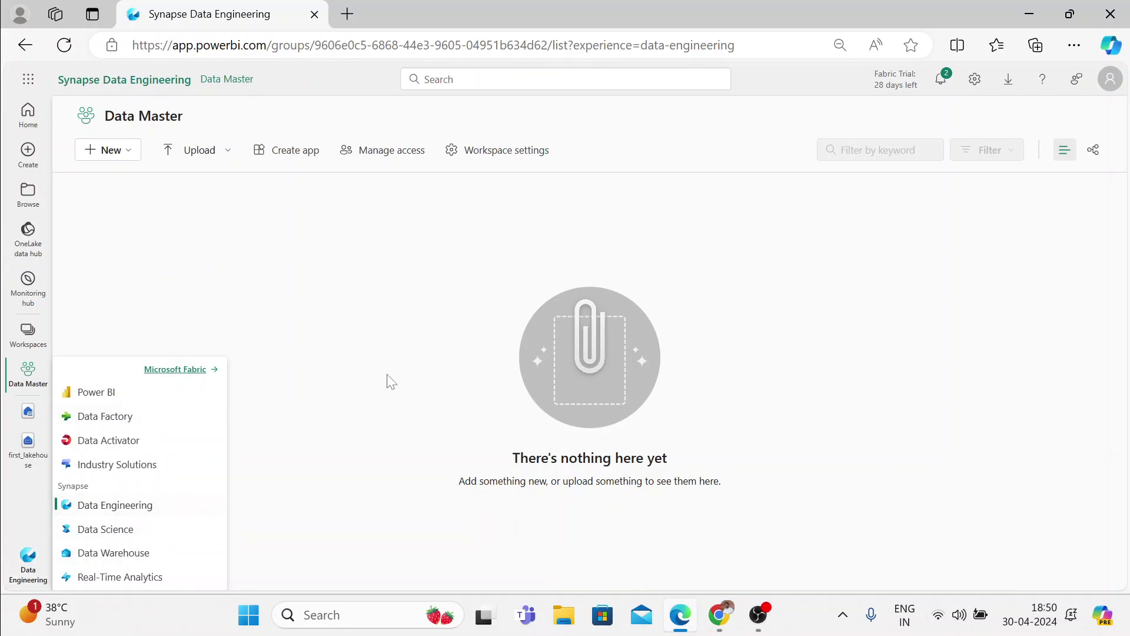
pyautogui.click(365, 307)
pyautogui.click(111, 155)
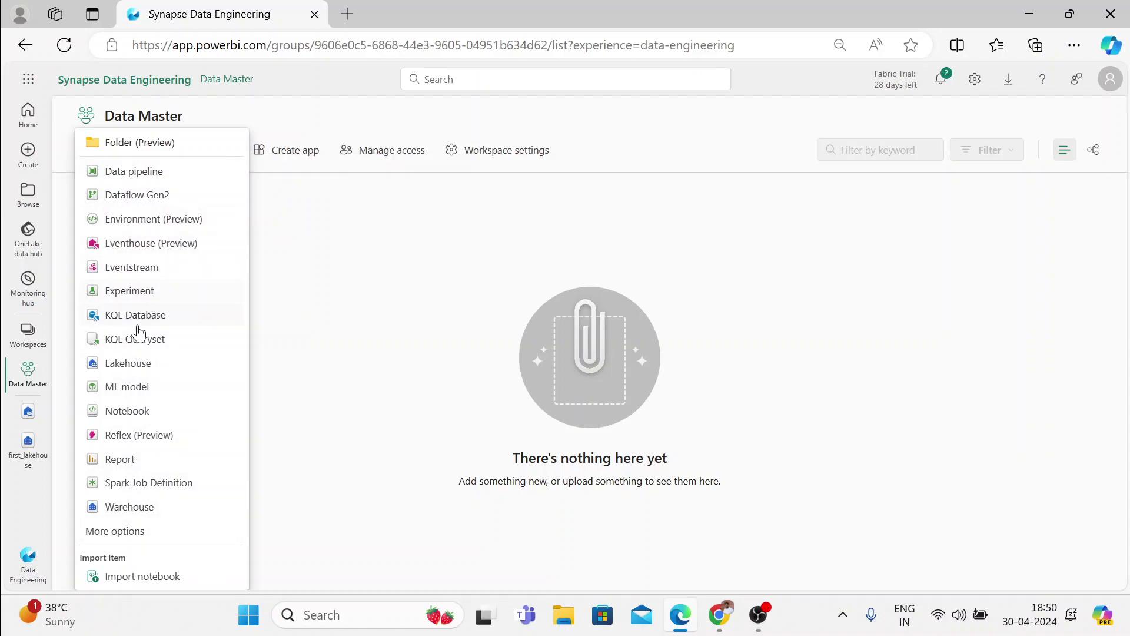
pyautogui.click(128, 370)
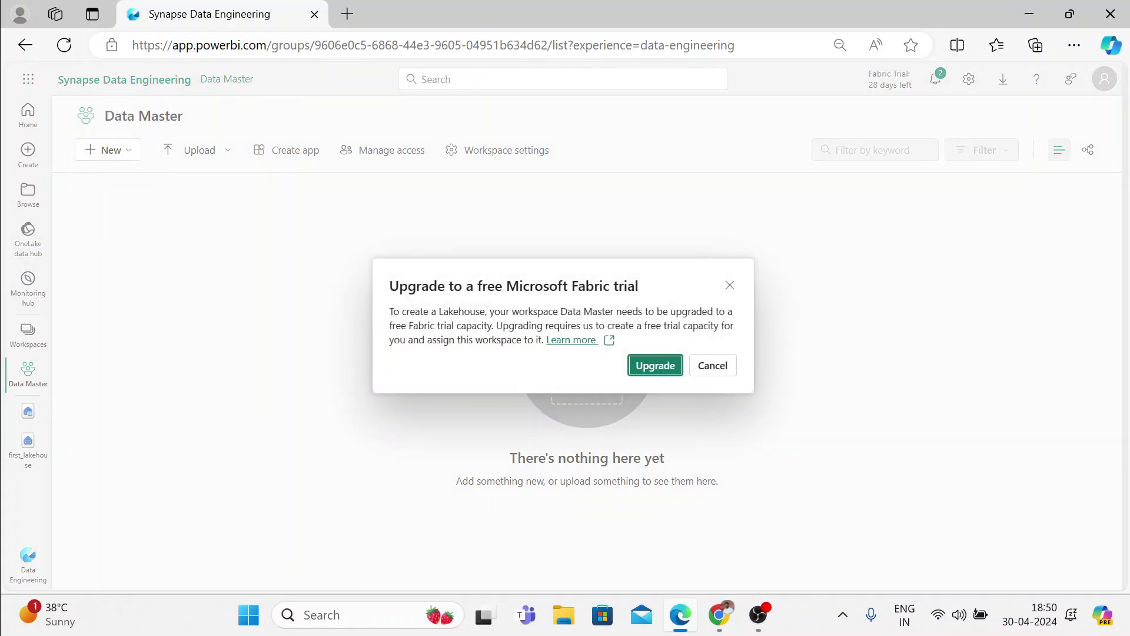
pyautogui.click(646, 371)
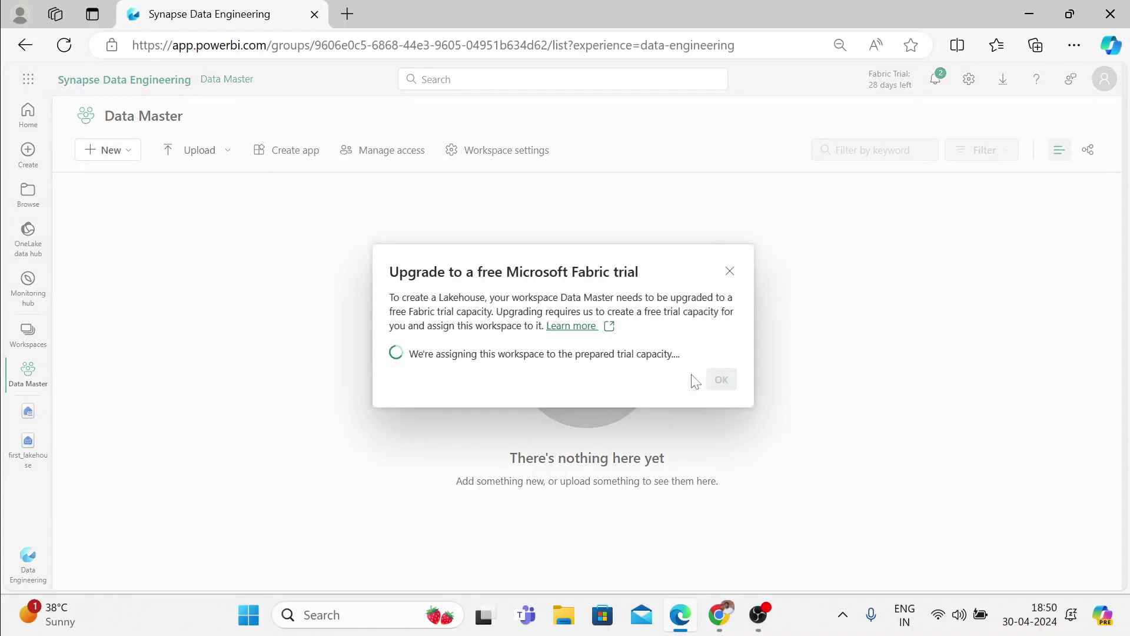
pyautogui.click(725, 394)
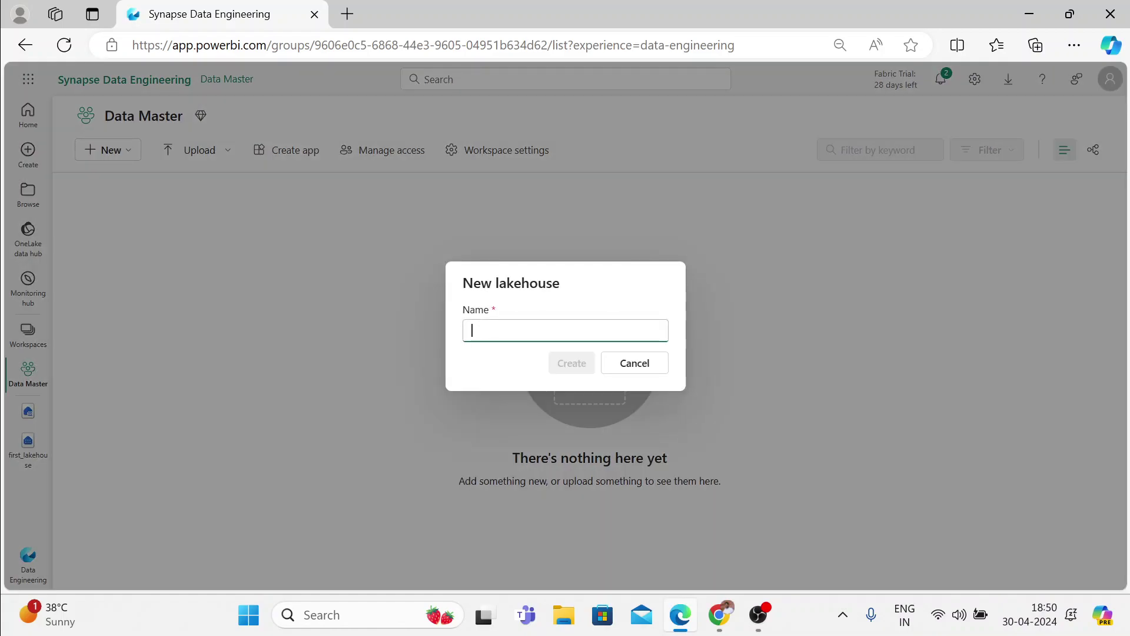
pyautogui.write('wwilakehouse')
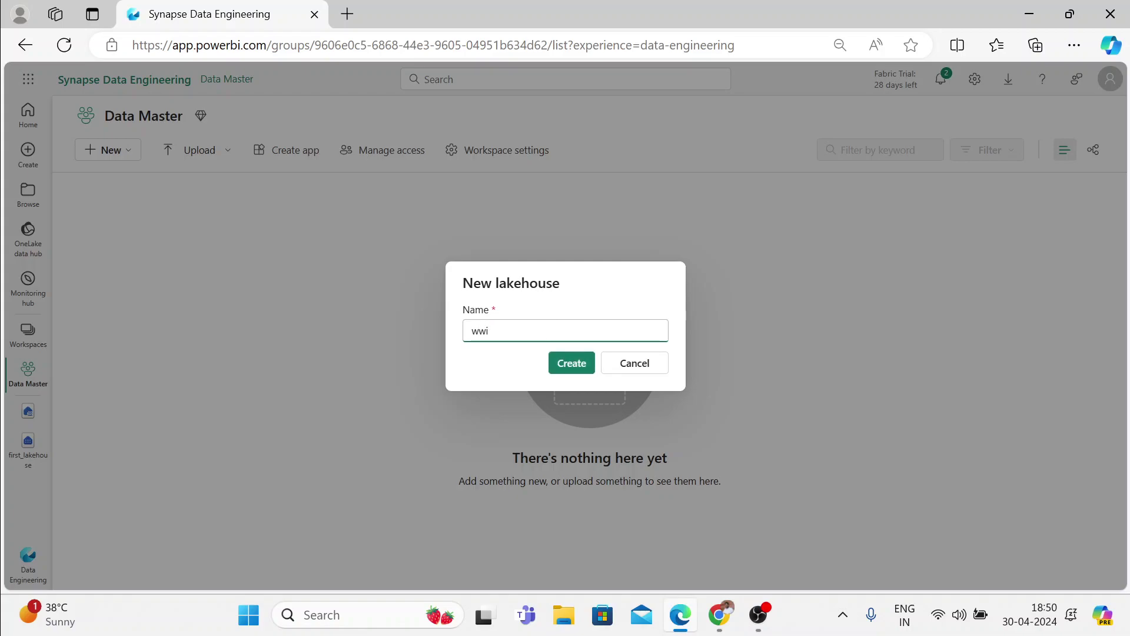
pyautogui.click(556, 365)
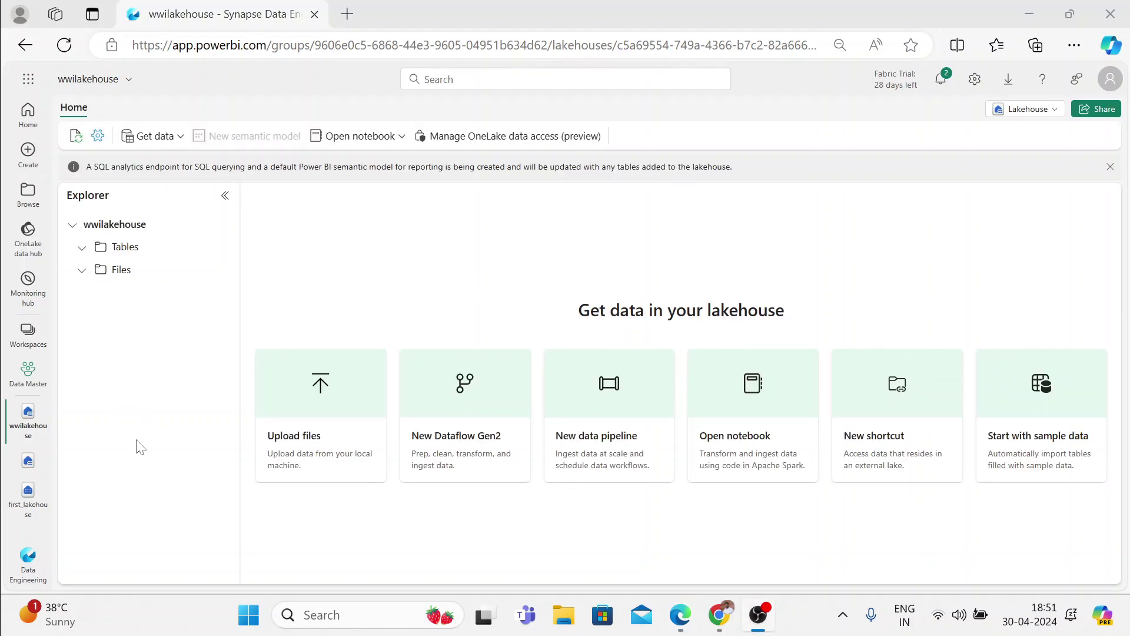
pyautogui.click(29, 419)
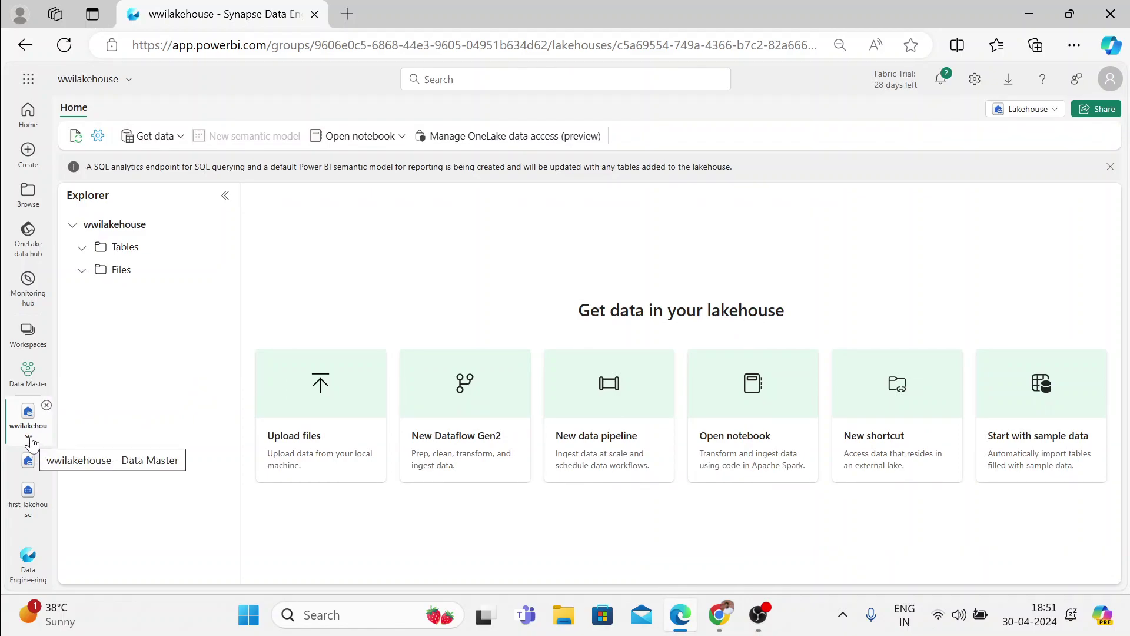
pyautogui.click(123, 86)
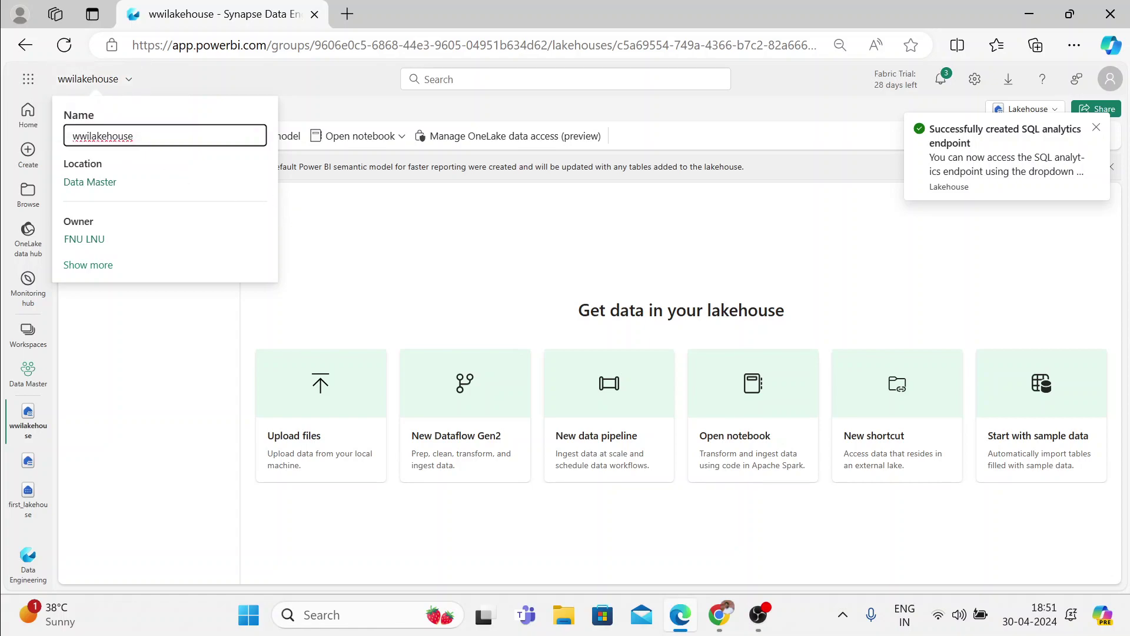
pyautogui.click(551, 242)
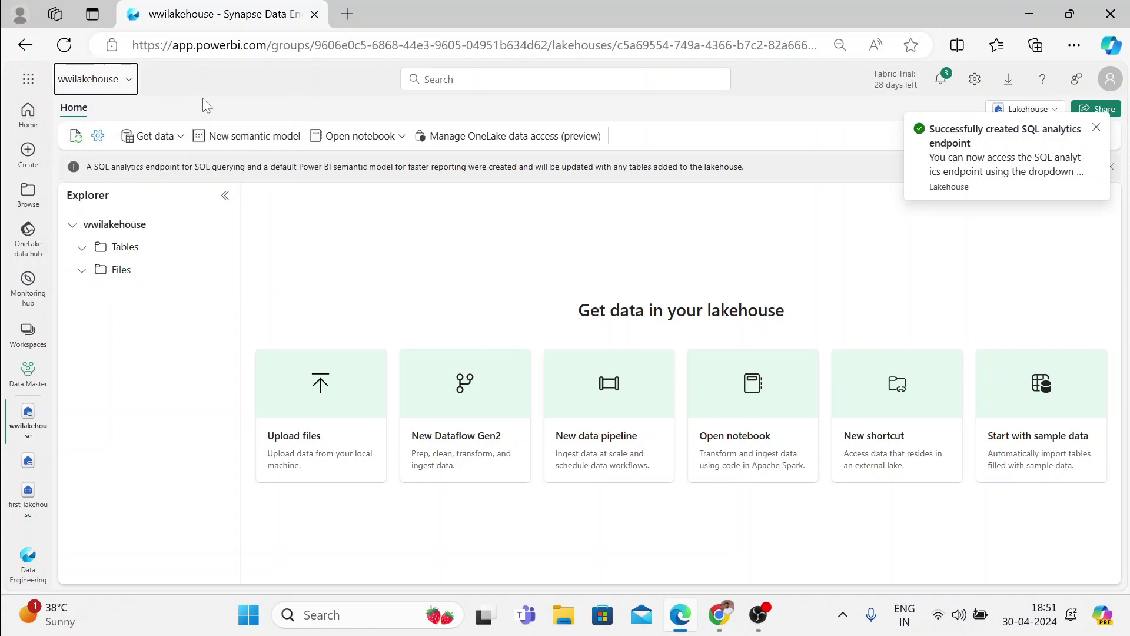
pyautogui.click(1096, 127)
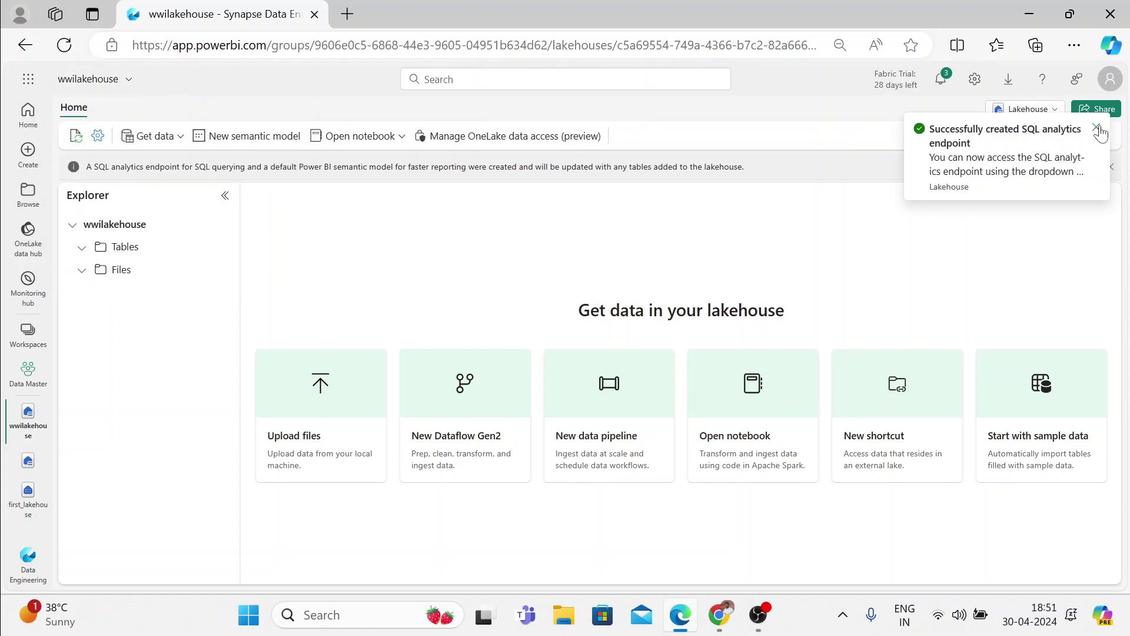
pyautogui.click(1053, 112)
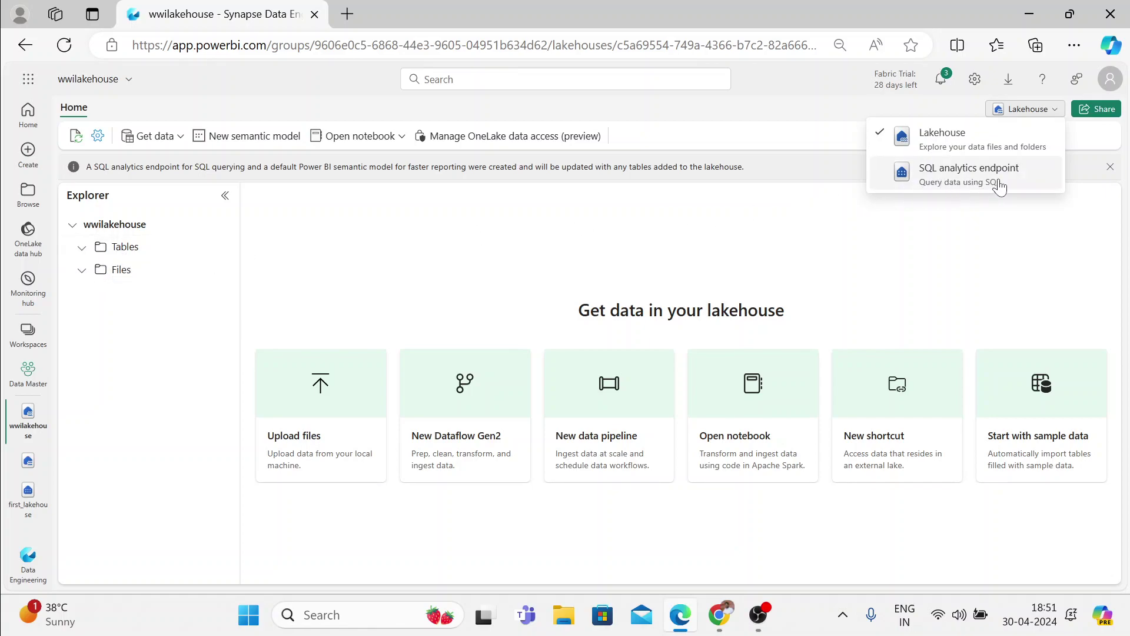
pyautogui.click(339, 291)
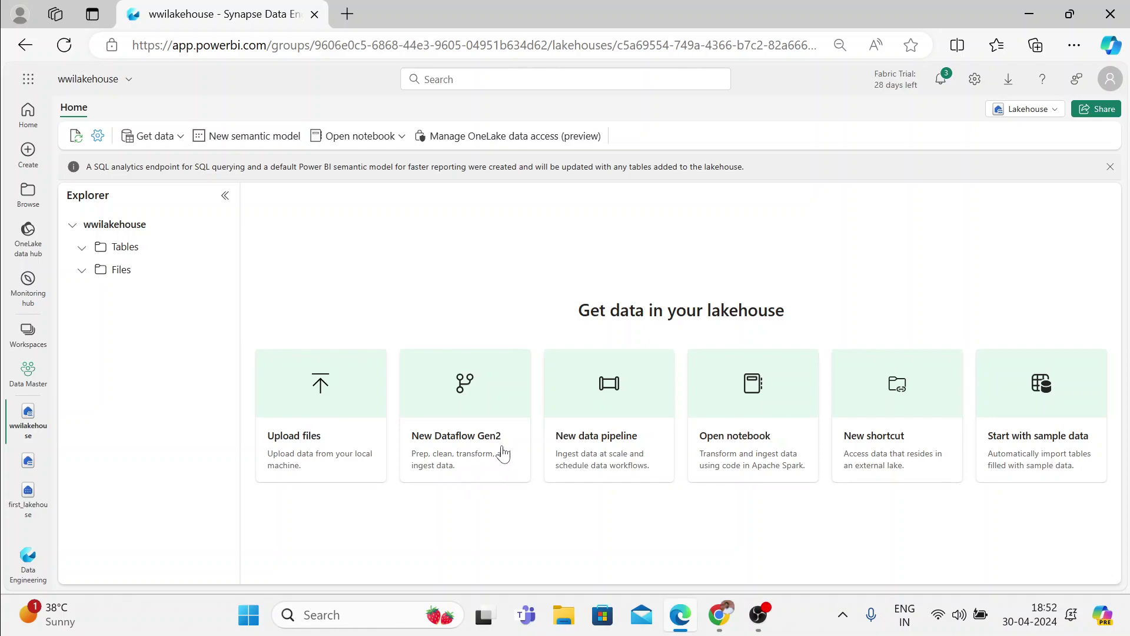
pyautogui.click(469, 404)
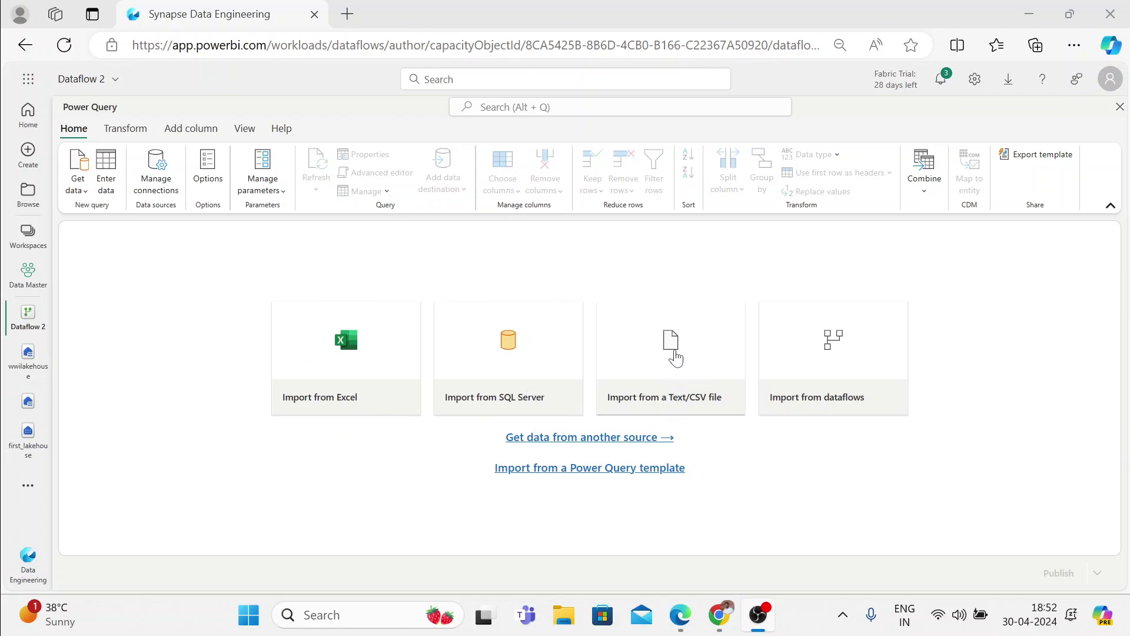
# Choose to import data from a Text/CSV file in the new Dataflow Gen2
pyautogui.click(719, 412)
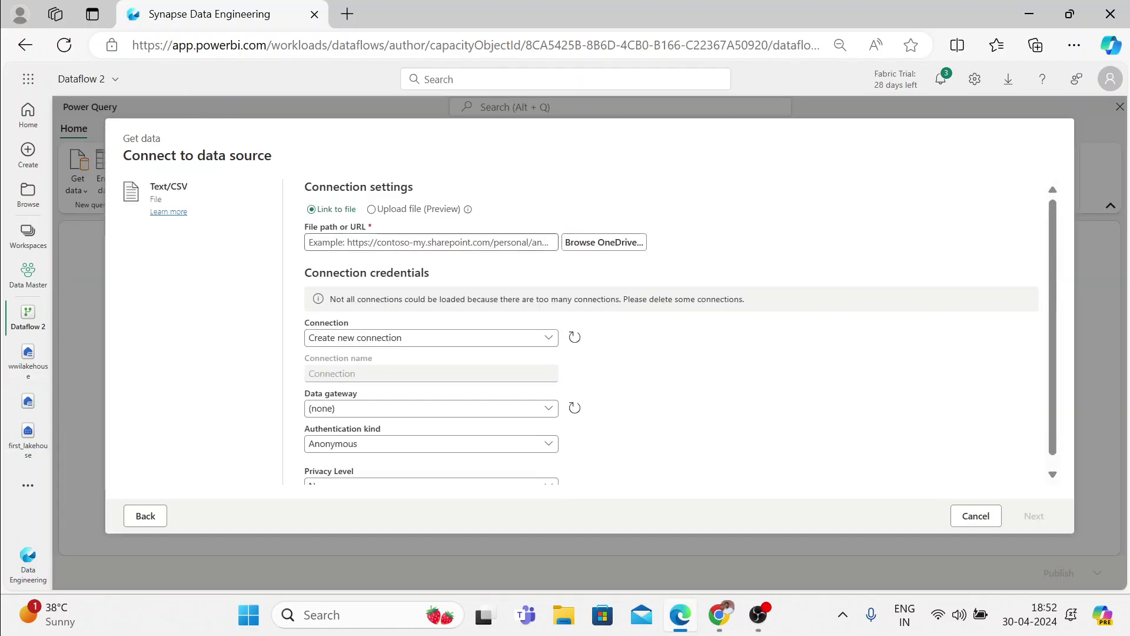
# Upload dimension_customer.csv as the Text/CSV source and create the query from its preview
pyautogui.click(375, 211)
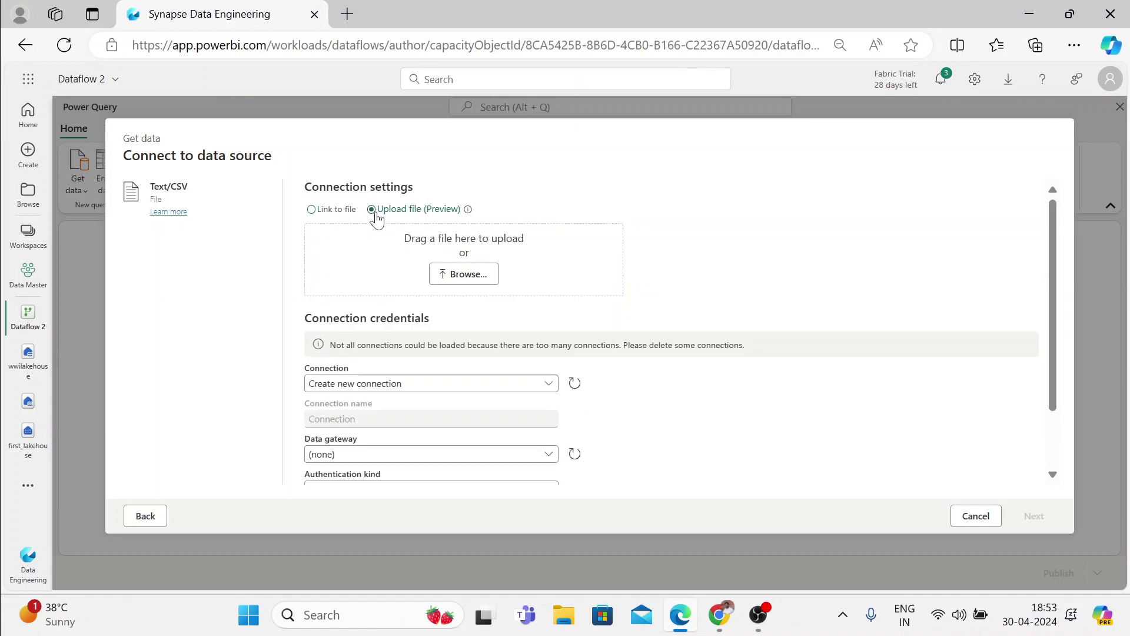
pyautogui.click(468, 274)
pyautogui.doubleClick(120, 247)
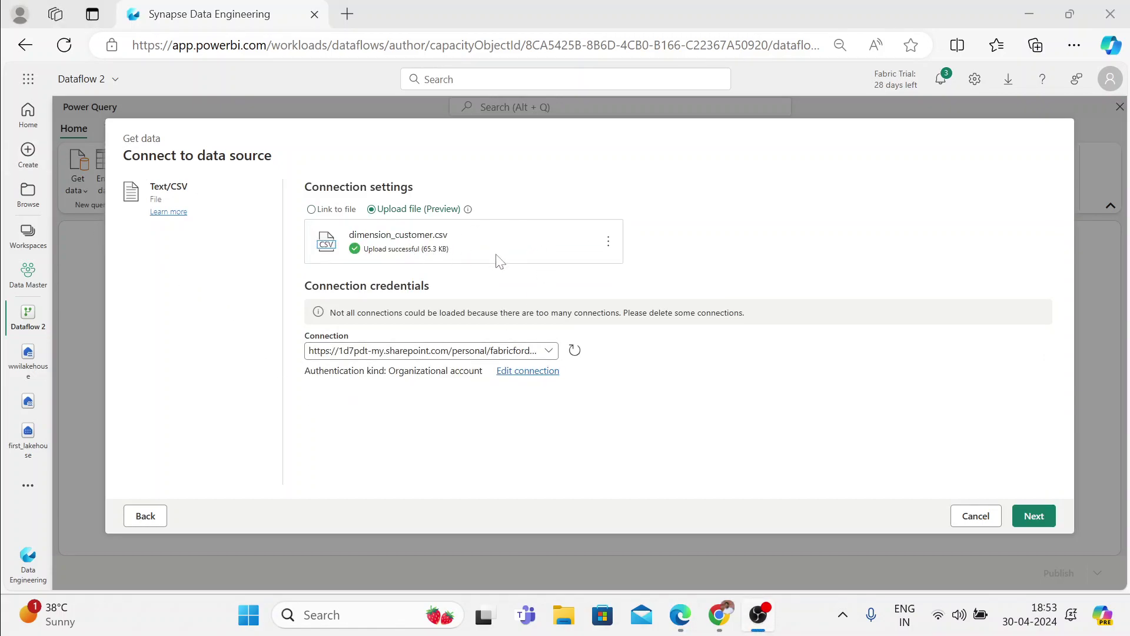
pyautogui.click(1034, 516)
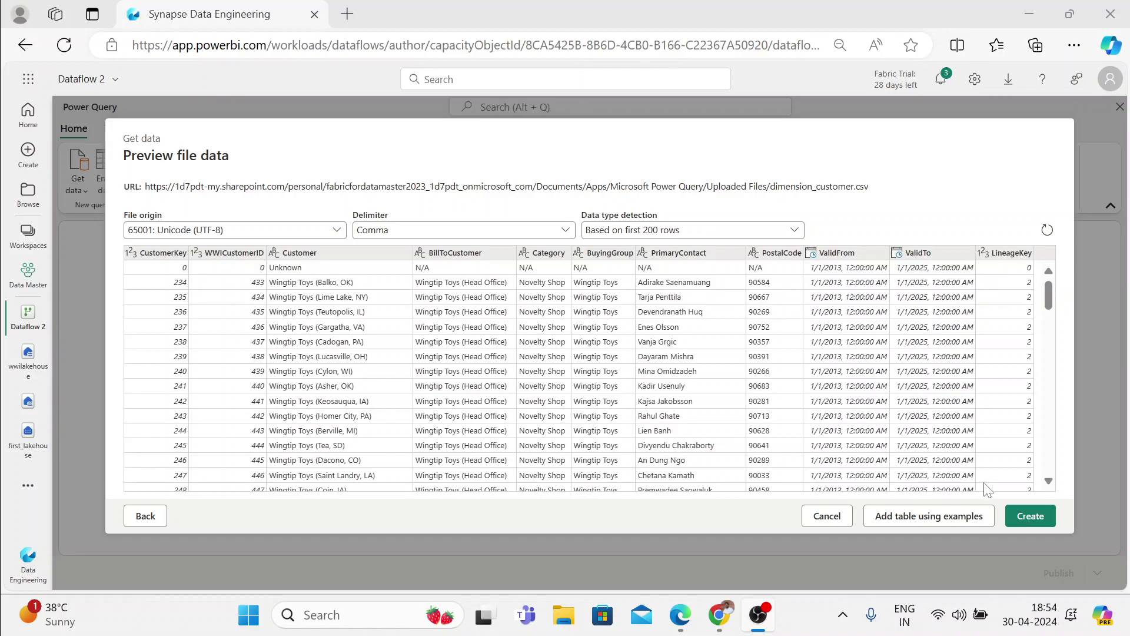
pyautogui.click(1024, 521)
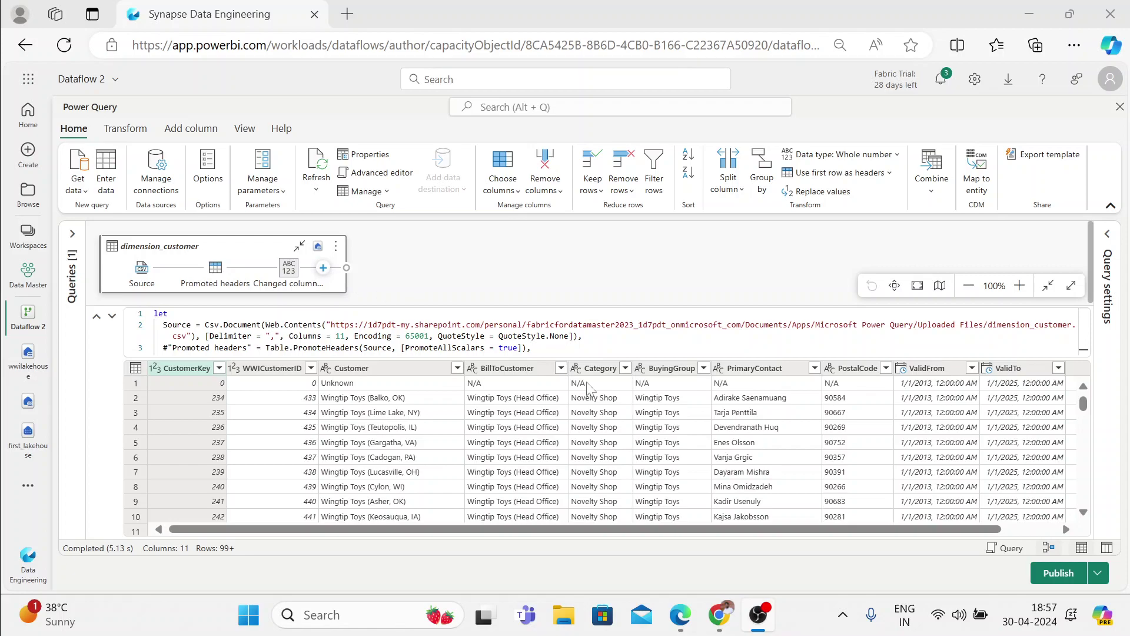
# Hide and then show the dimension_customer query script
pyautogui.click(699, 533)
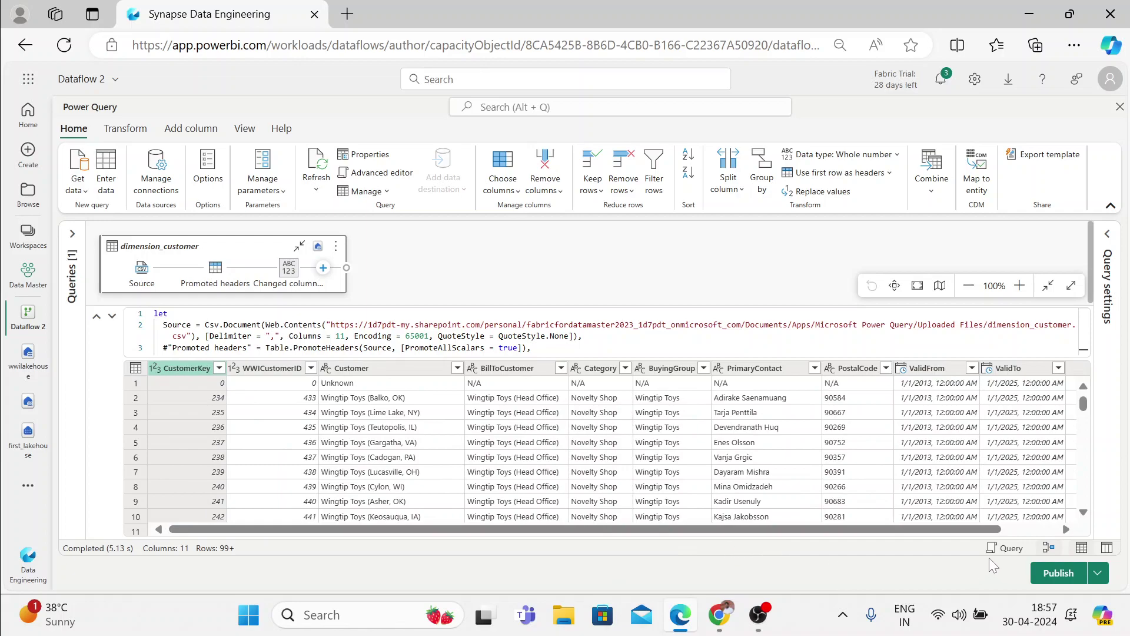
pyautogui.click(1004, 554)
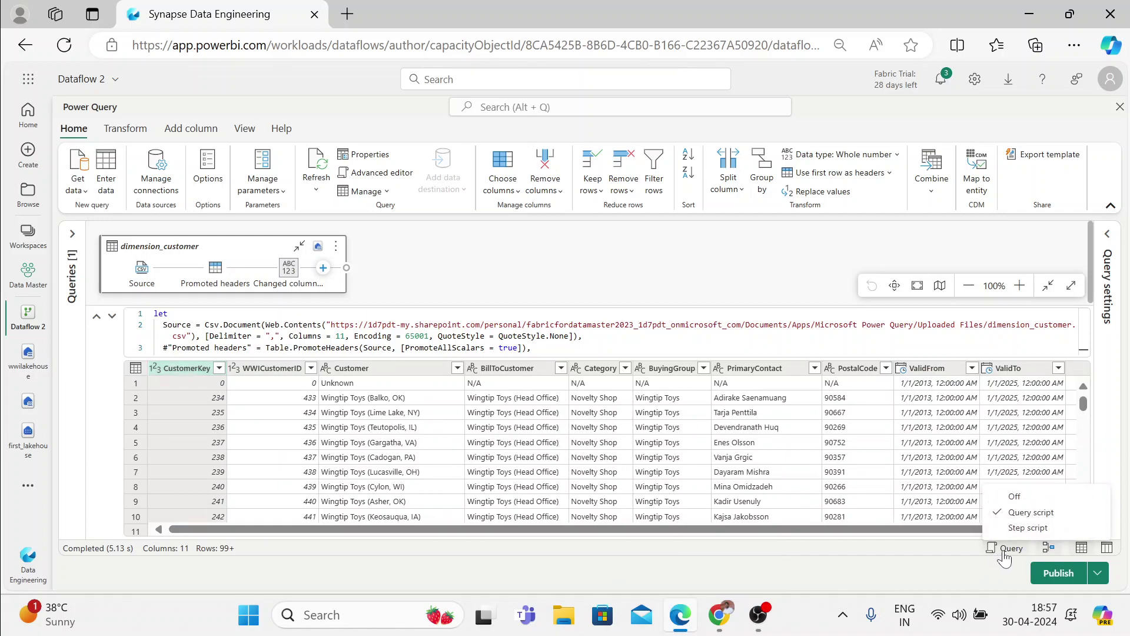
pyautogui.click(1015, 498)
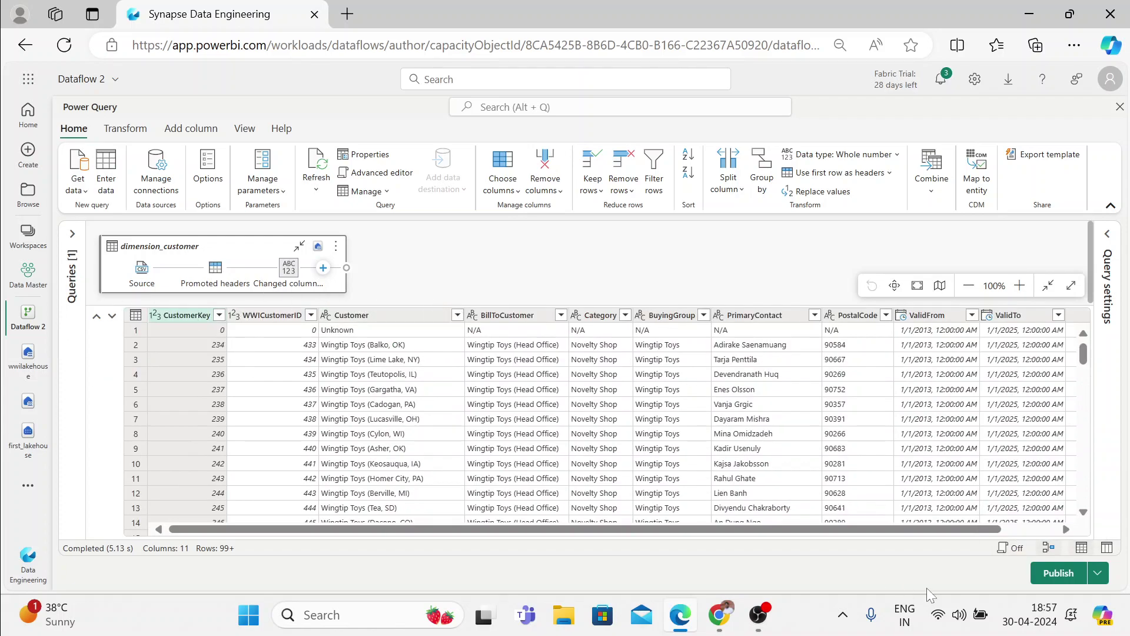
pyautogui.click(1010, 549)
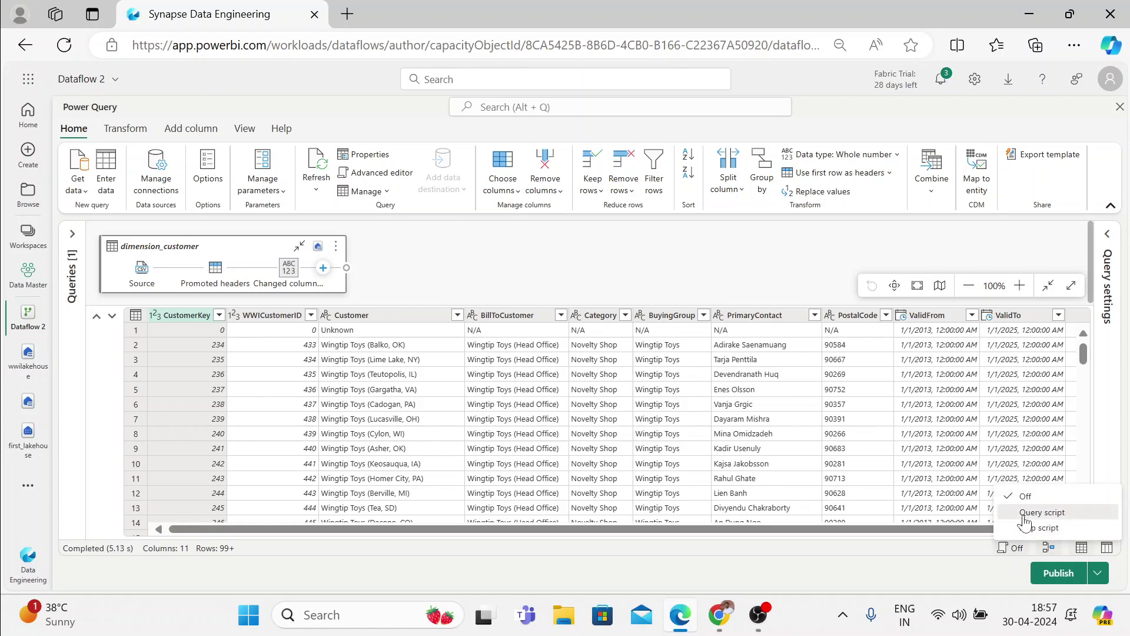
pyautogui.click(1025, 513)
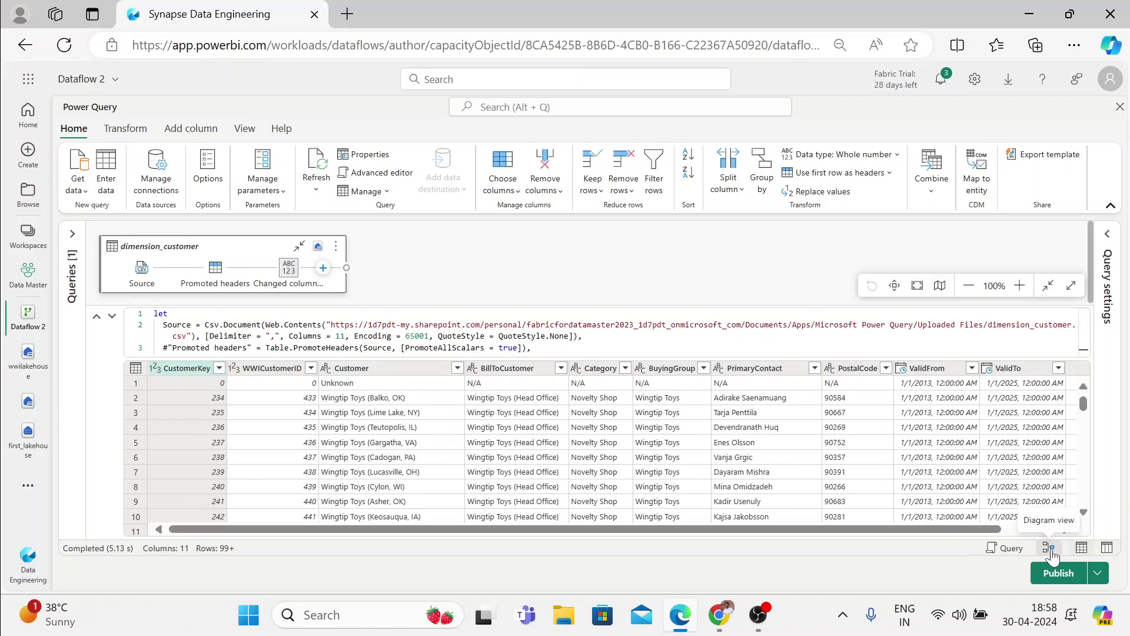
# Turn Diagram view off and back on, and inspect the query's applied steps
pyautogui.click(1050, 550)
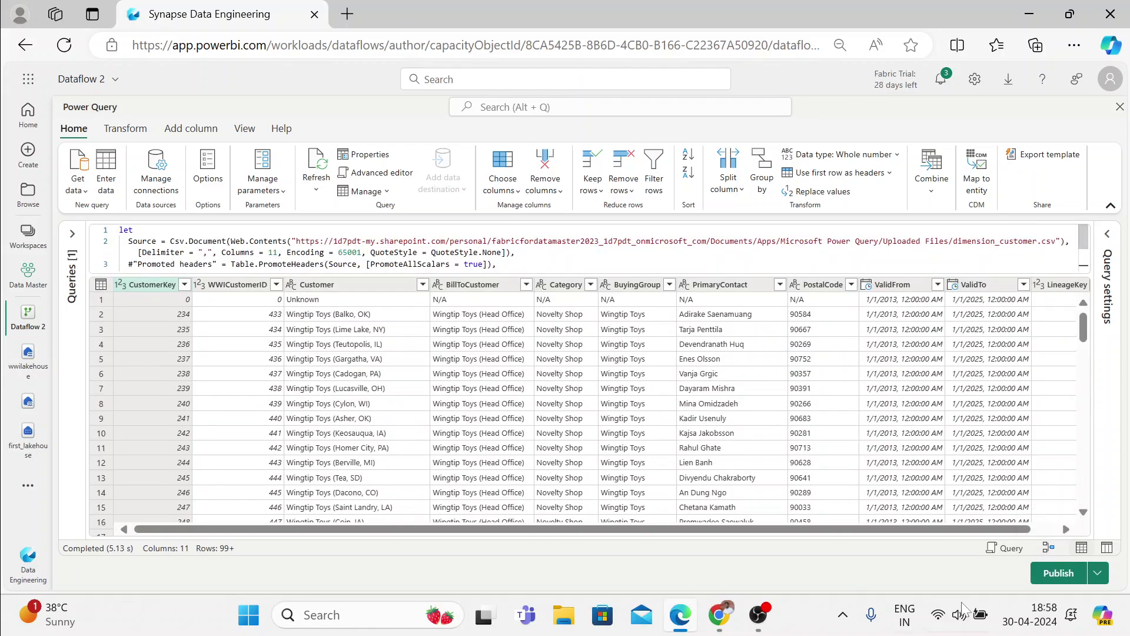
pyautogui.click(1048, 550)
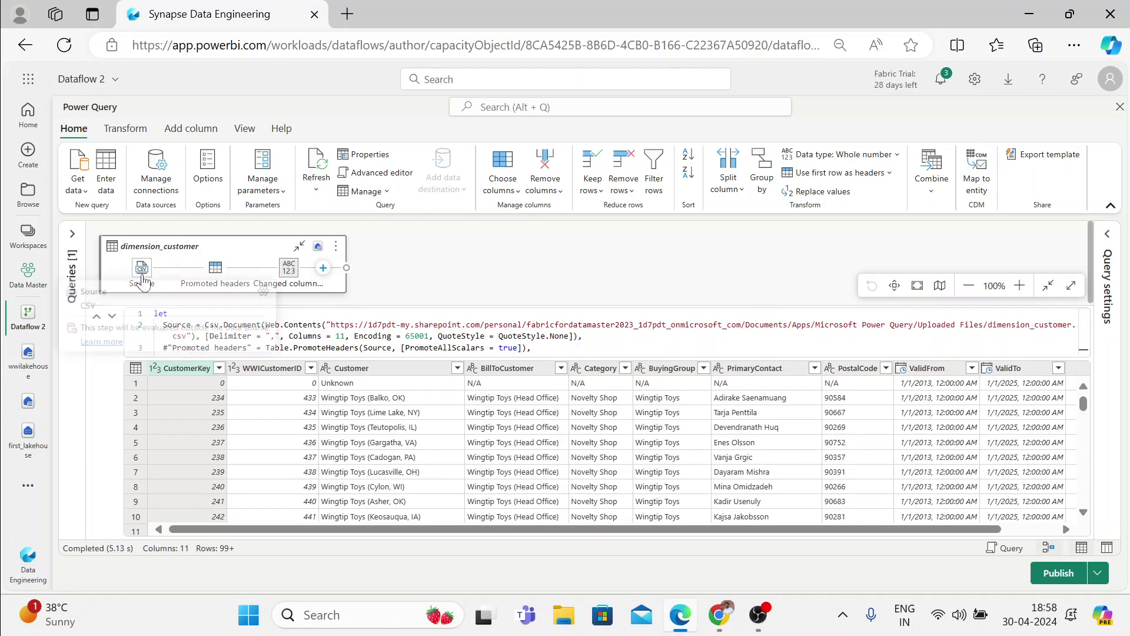
pyautogui.moveTo(216, 279)
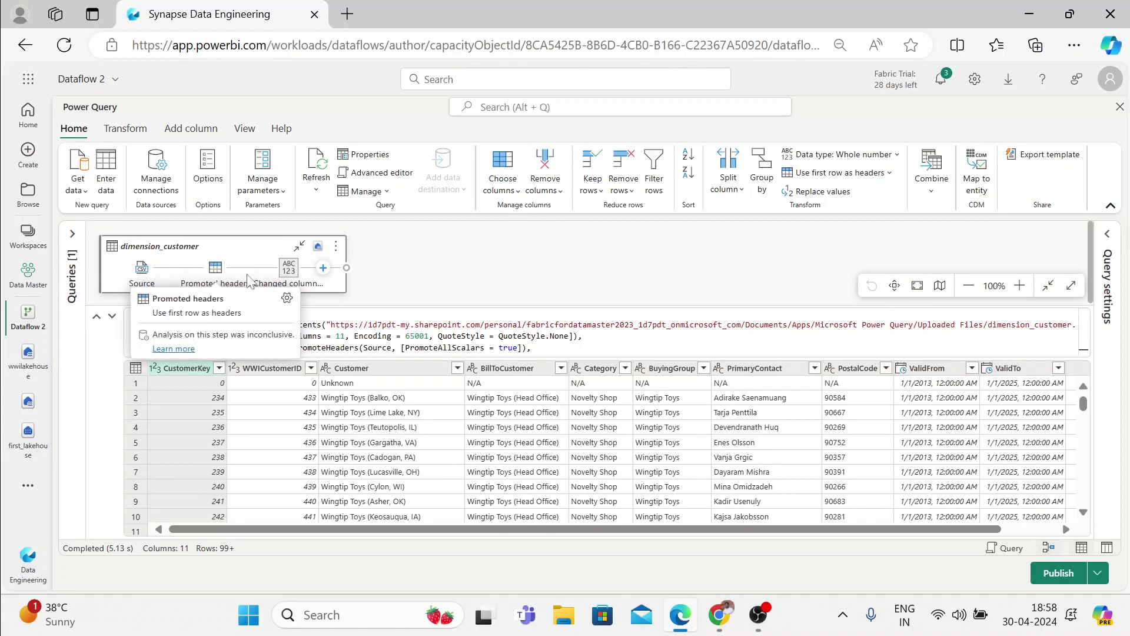
pyautogui.moveTo(290, 275)
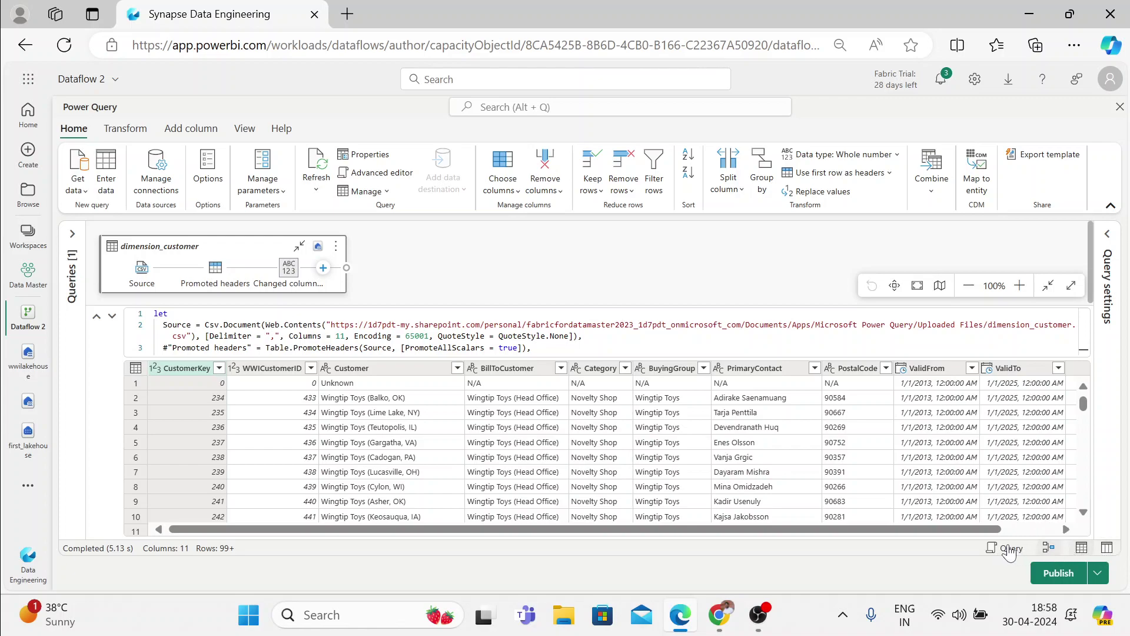
# Review Query settings and the Lakehouse data destination, then publish Dataflow 2
pyautogui.click(1108, 237)
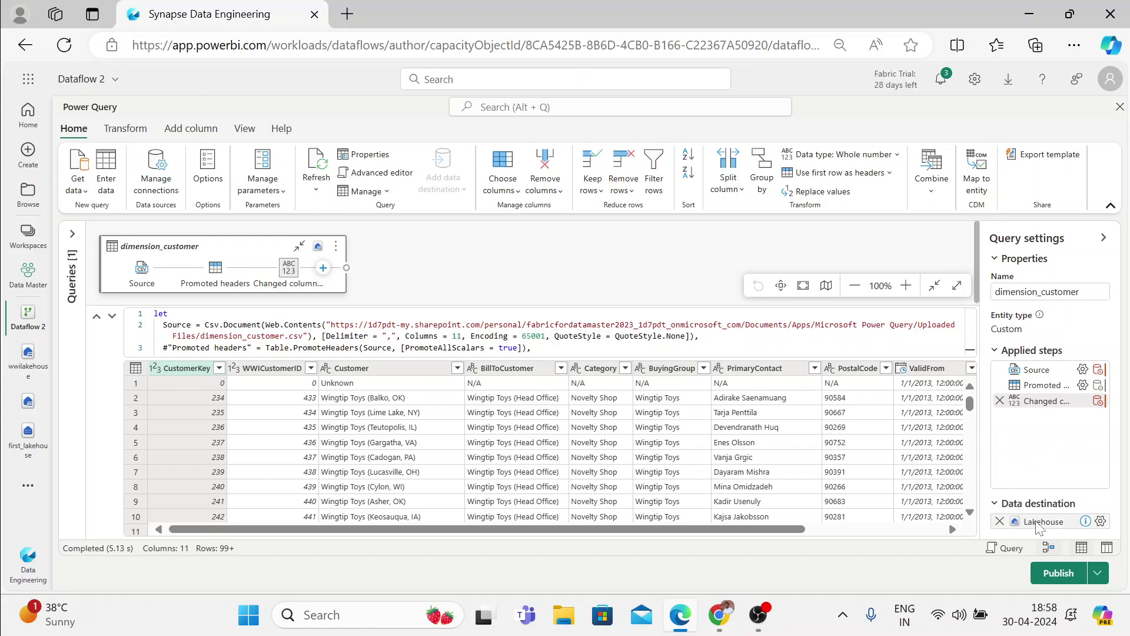
pyautogui.moveTo(1040, 528)
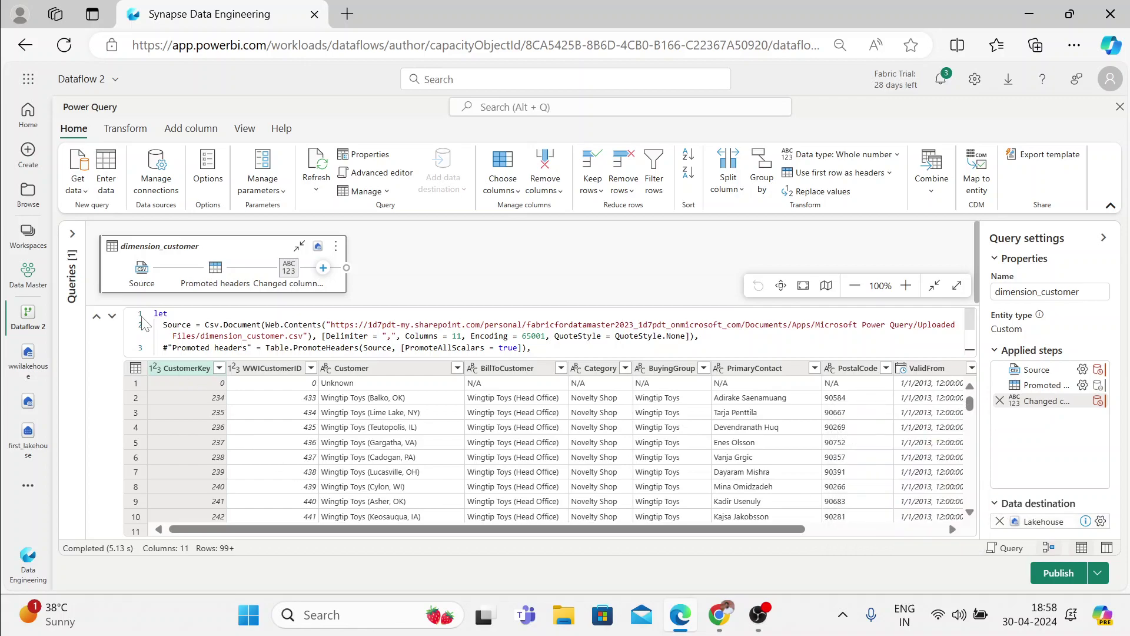
pyautogui.moveTo(140, 274)
pyautogui.click(1068, 583)
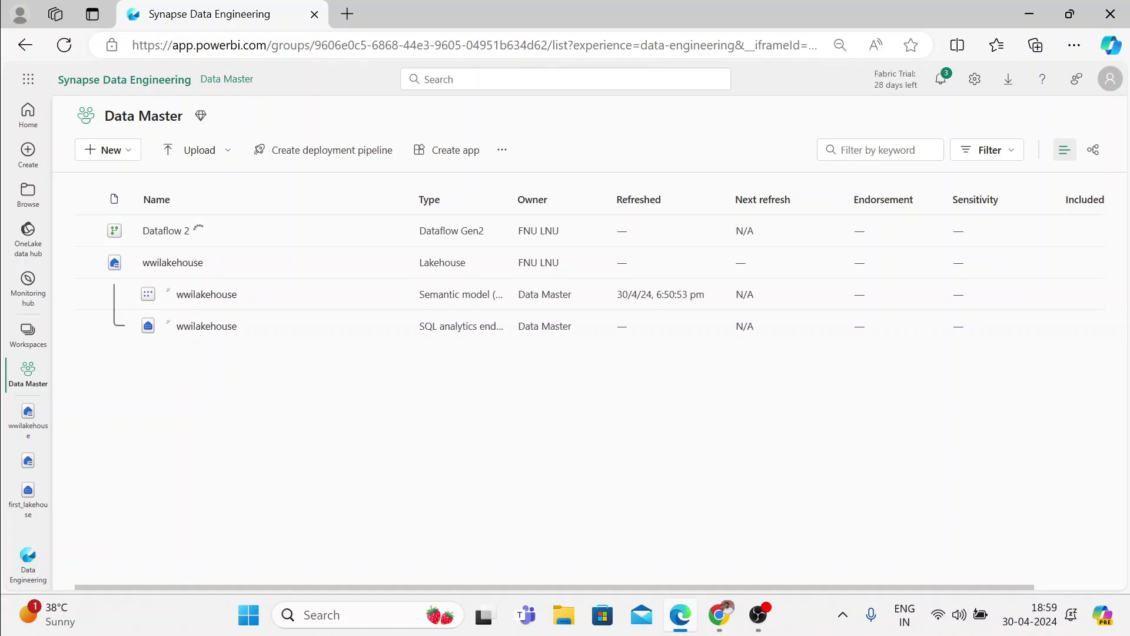
# Wait for Dataflow 2 to finish refreshing, then open the wwilakehouse lakehouse
pyautogui.moveTo(196, 231)
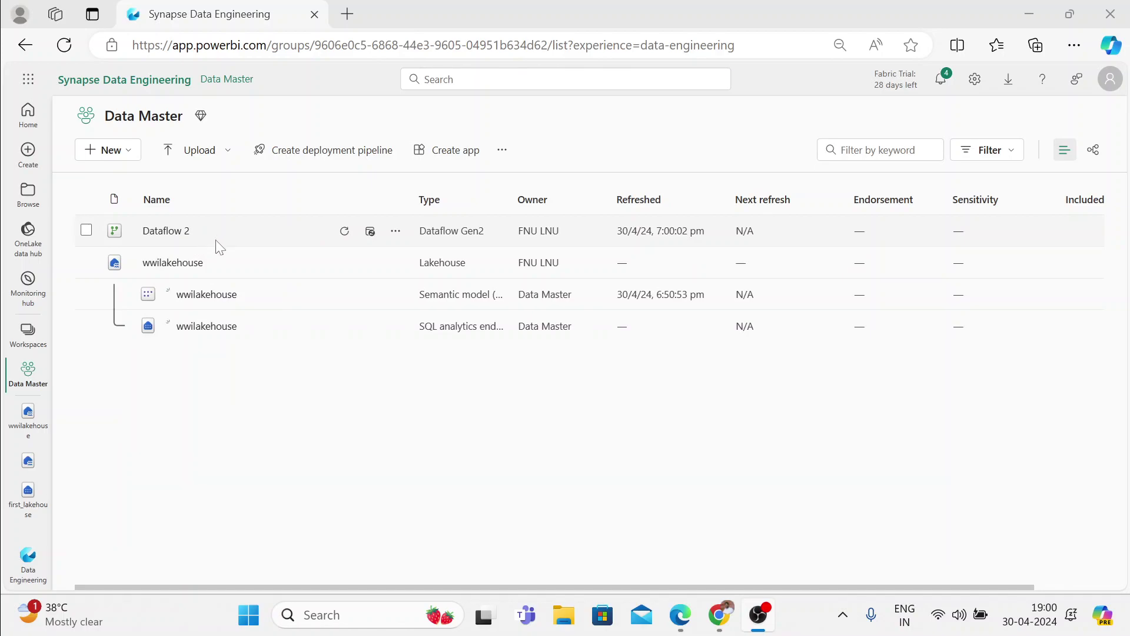
pyautogui.click(171, 269)
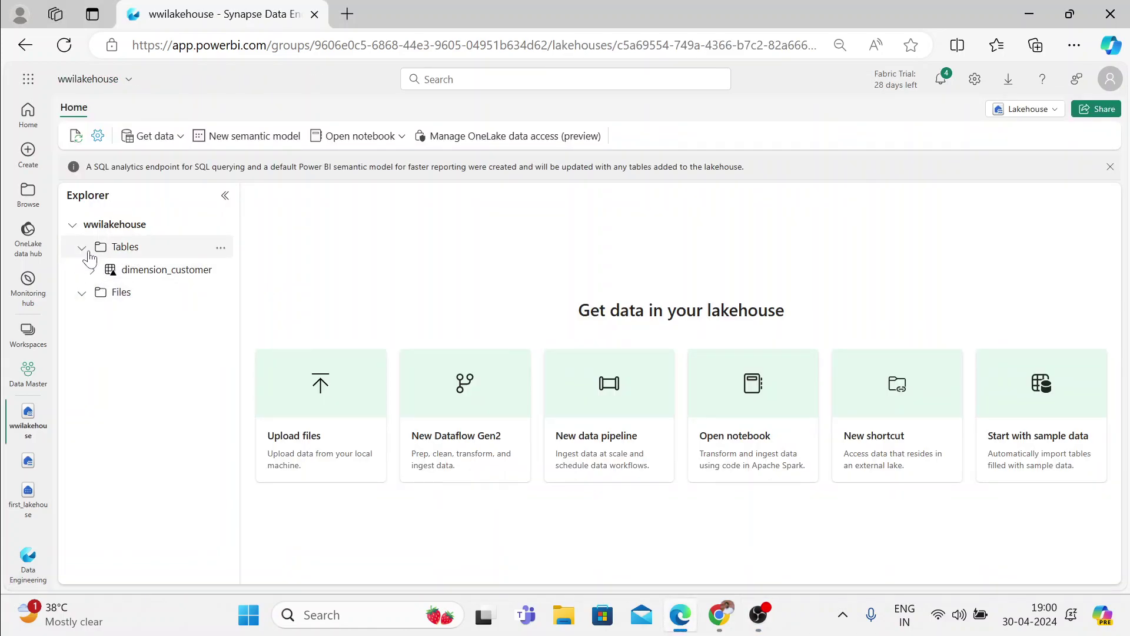
# Preview the dimension_customer table and scroll through its 403 rows and 11 columns
pyautogui.click(132, 272)
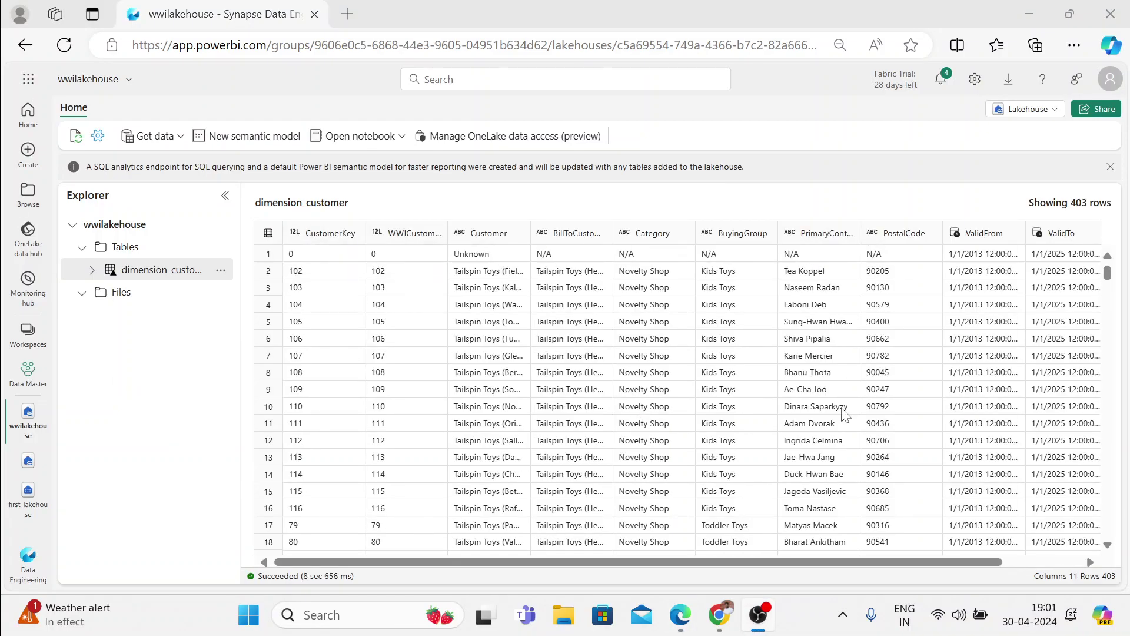
pyautogui.moveTo(836, 562); pyautogui.dragTo(664, 582)
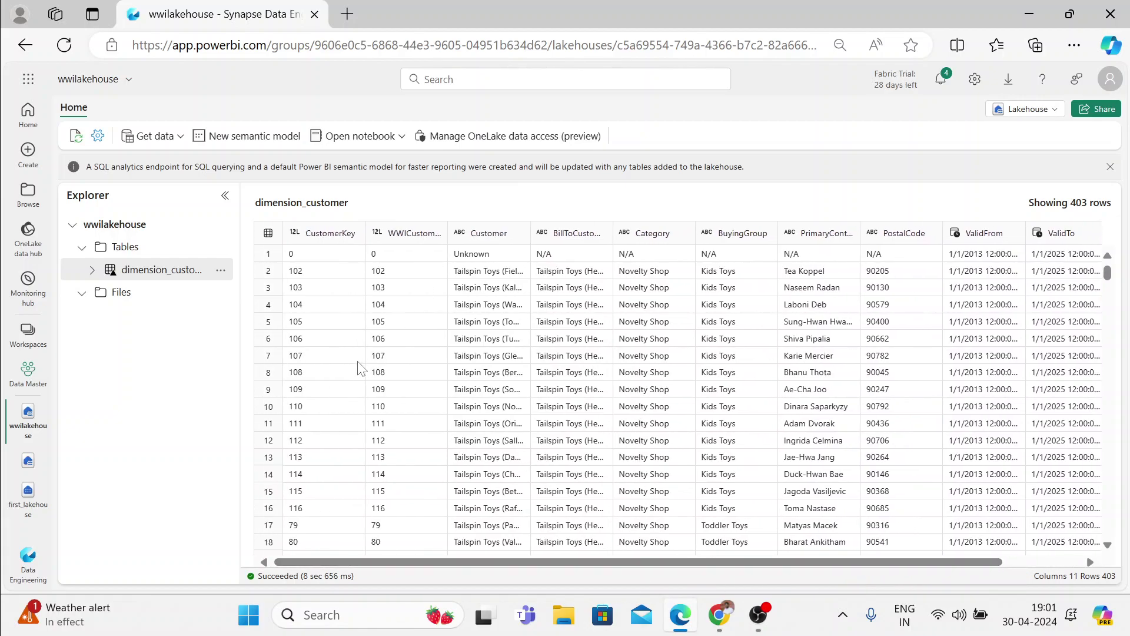
pyautogui.scroll(-7, 404, 297)
pyautogui.scroll(2, 407, 303)
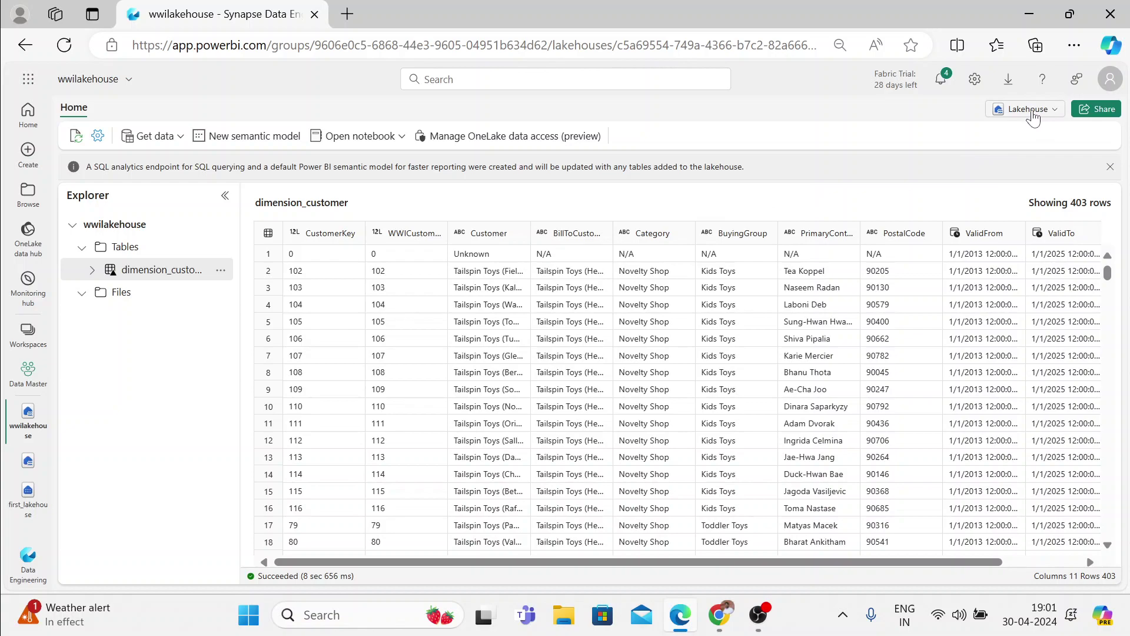
# Switch wwilakehouse to its SQL analytics endpoint and start a new SQL query
pyautogui.click(1038, 114)
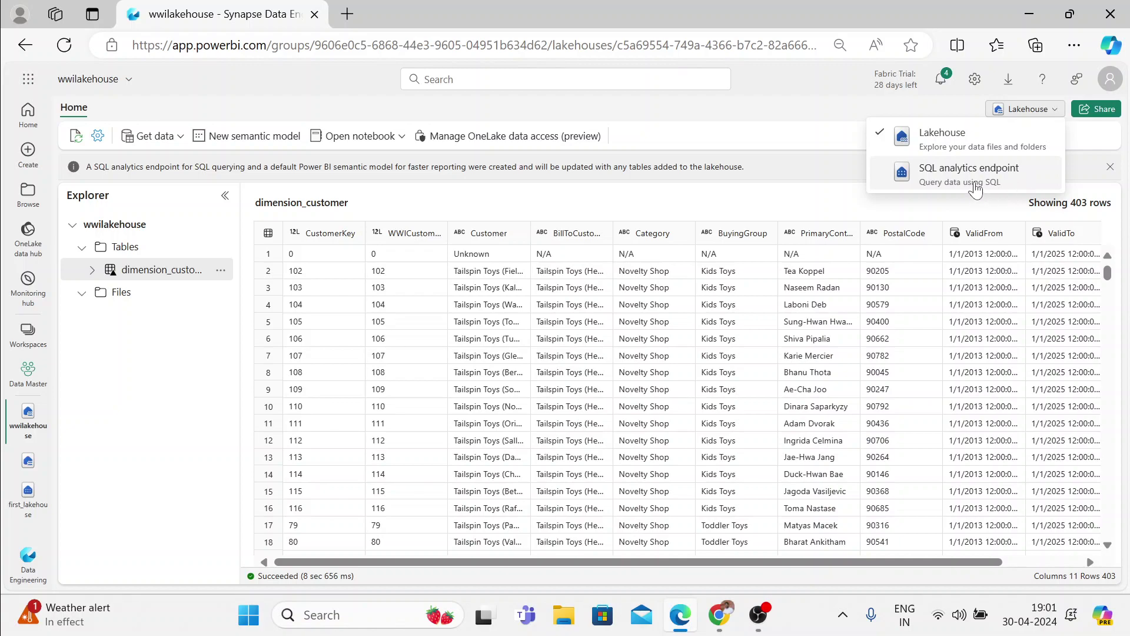
pyautogui.click(975, 188)
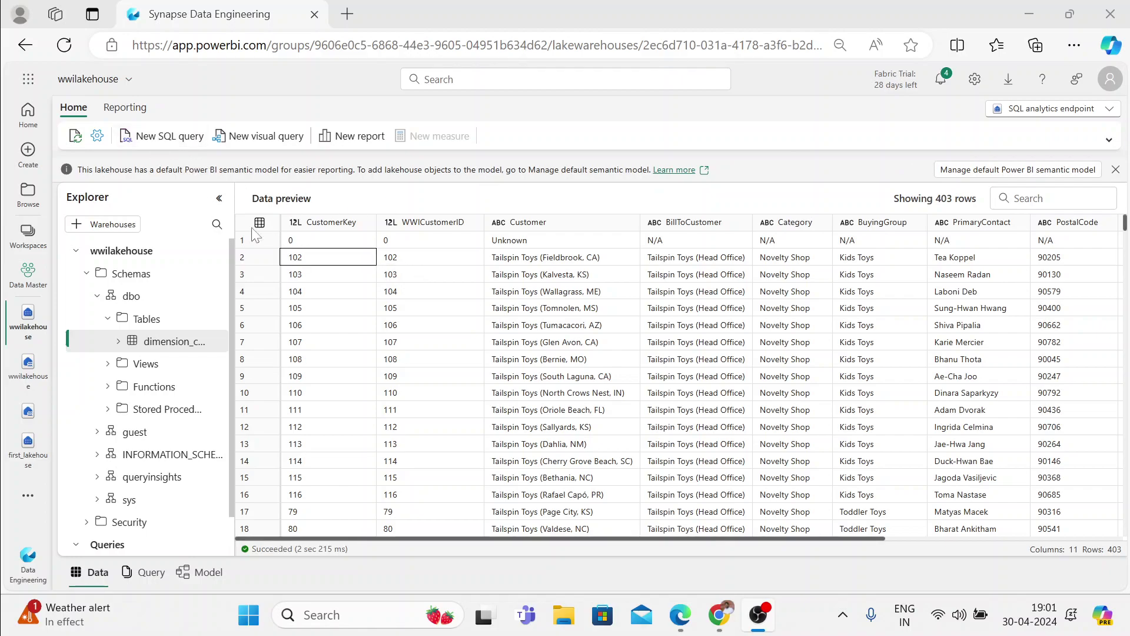
pyautogui.click(180, 141)
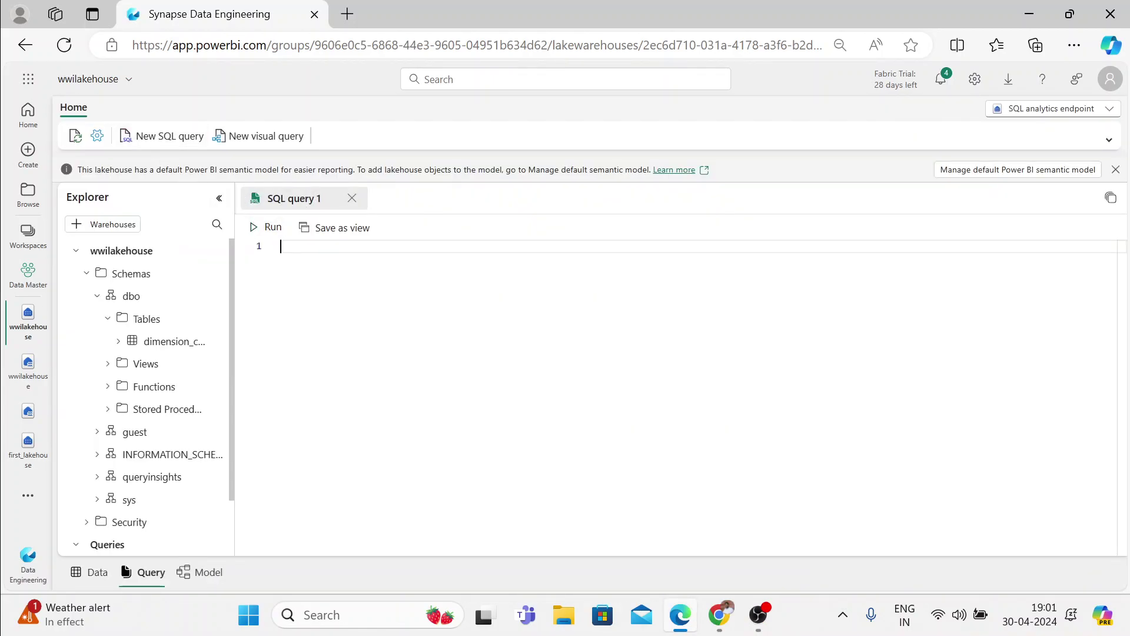
# Write 'SELECT BuyingGroup, count(*) as total FROM dimension_customer' in the query editor
pyautogui.write('Selec')
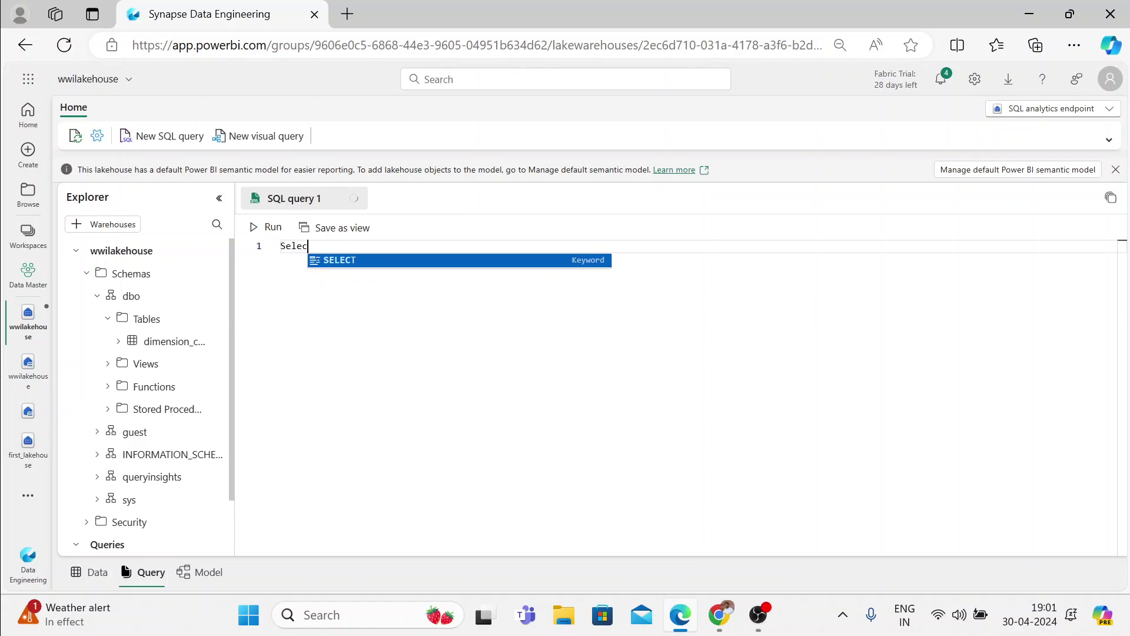
pyautogui.write('t b')
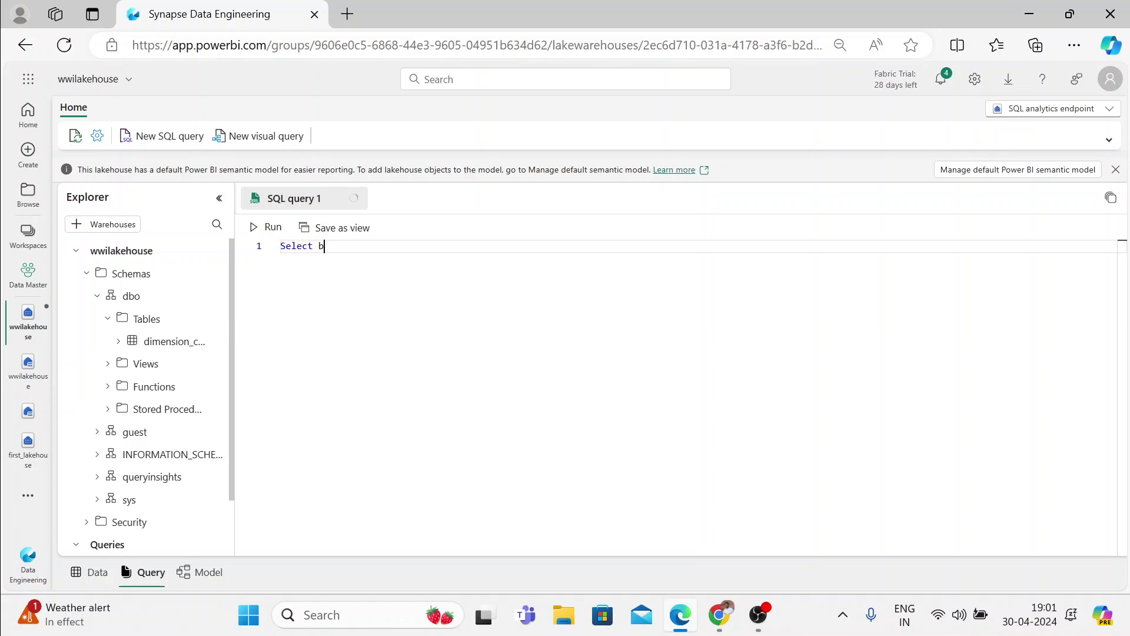
pyautogui.write('uy')
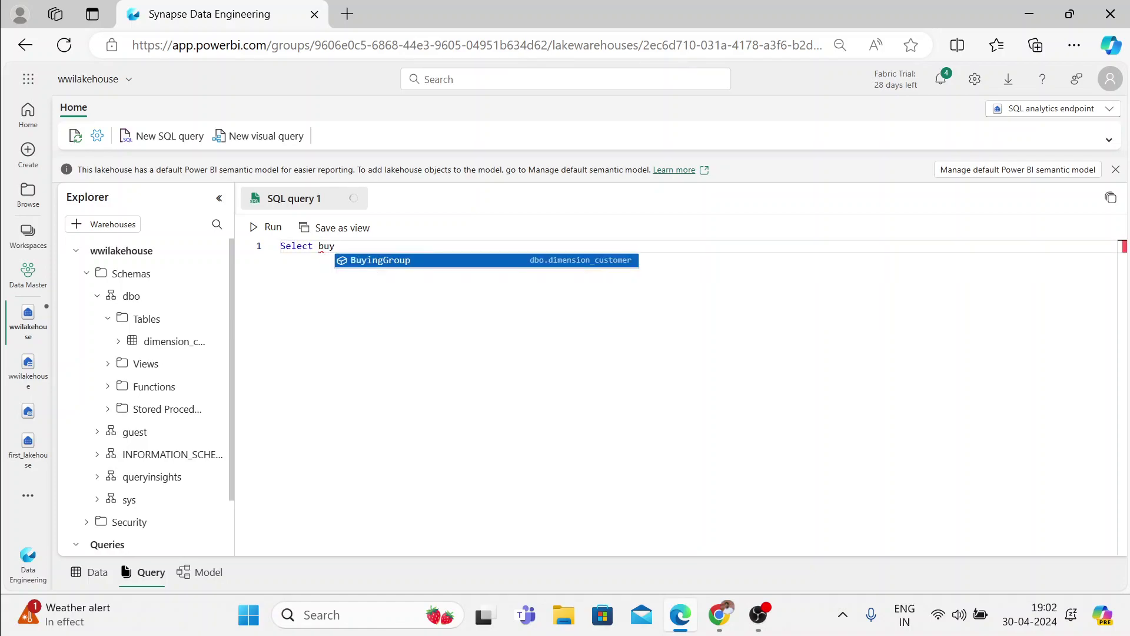
pyautogui.press('Tab')
pyautogui.write(', count')
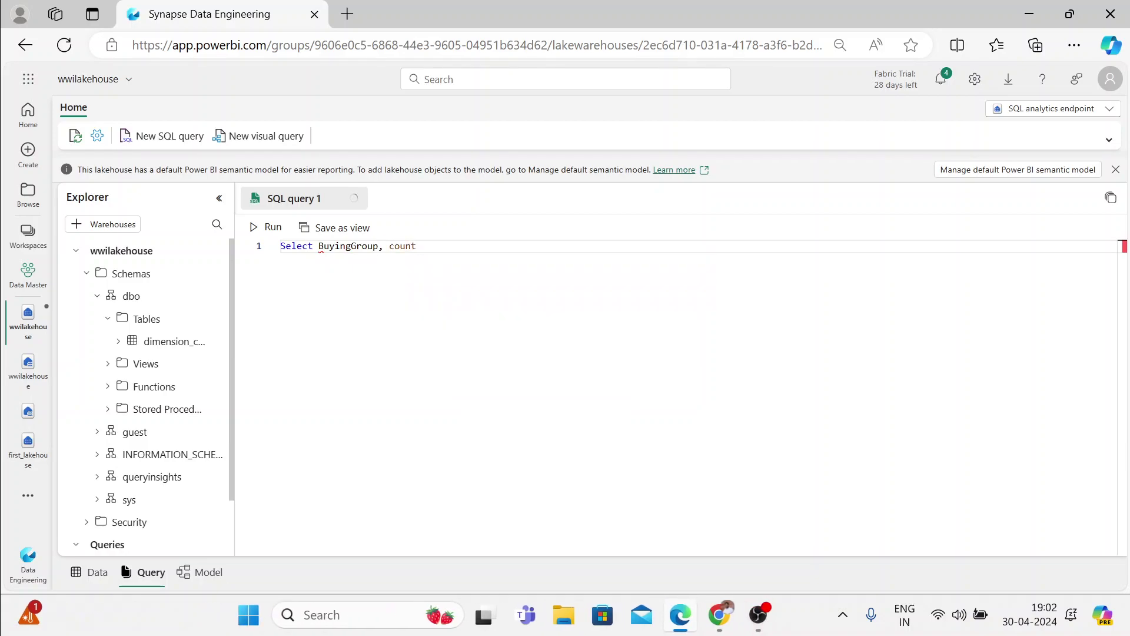
pyautogui.write('(*) as total')
pyautogui.press('Return')
pyautogui.write('from')
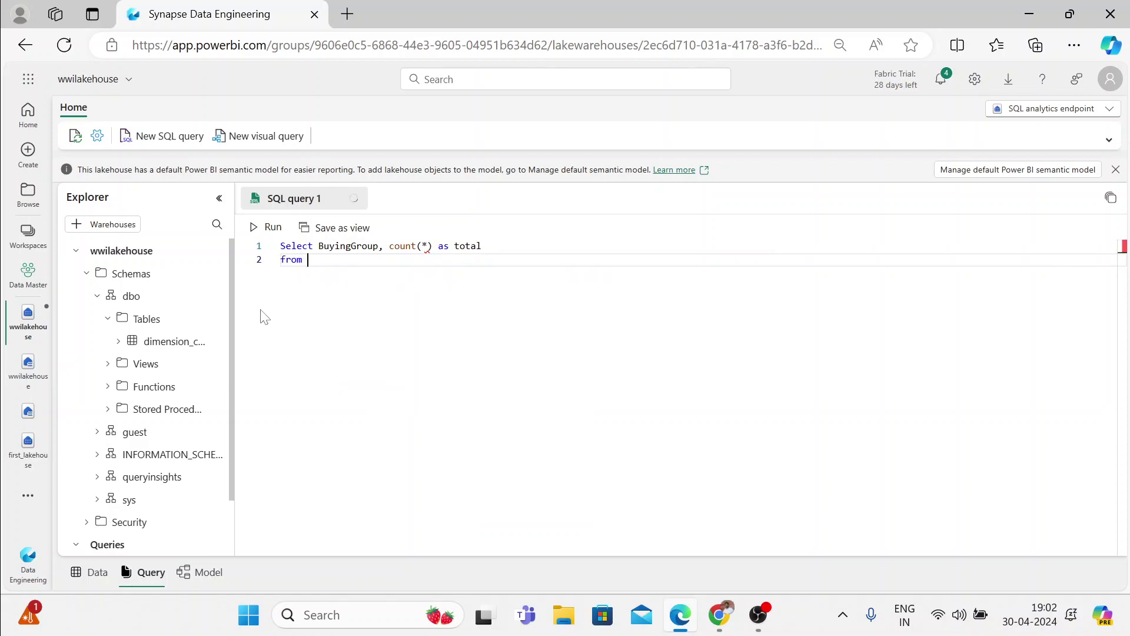
pyautogui.moveTo(180, 347); pyautogui.dragTo(529, 261)
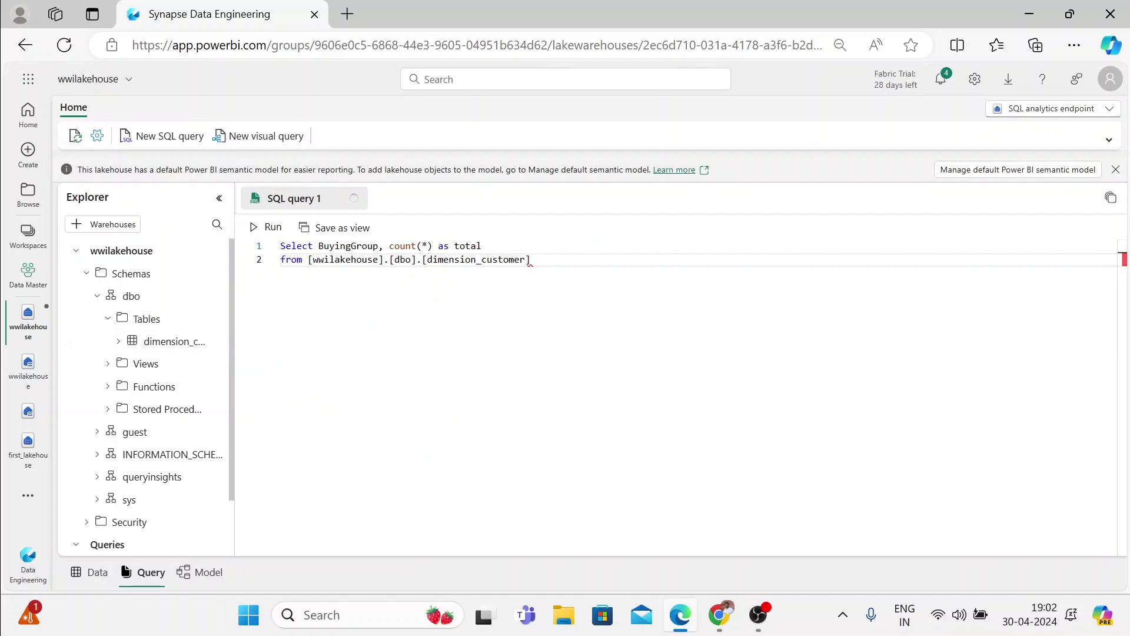
pyautogui.press('Return')
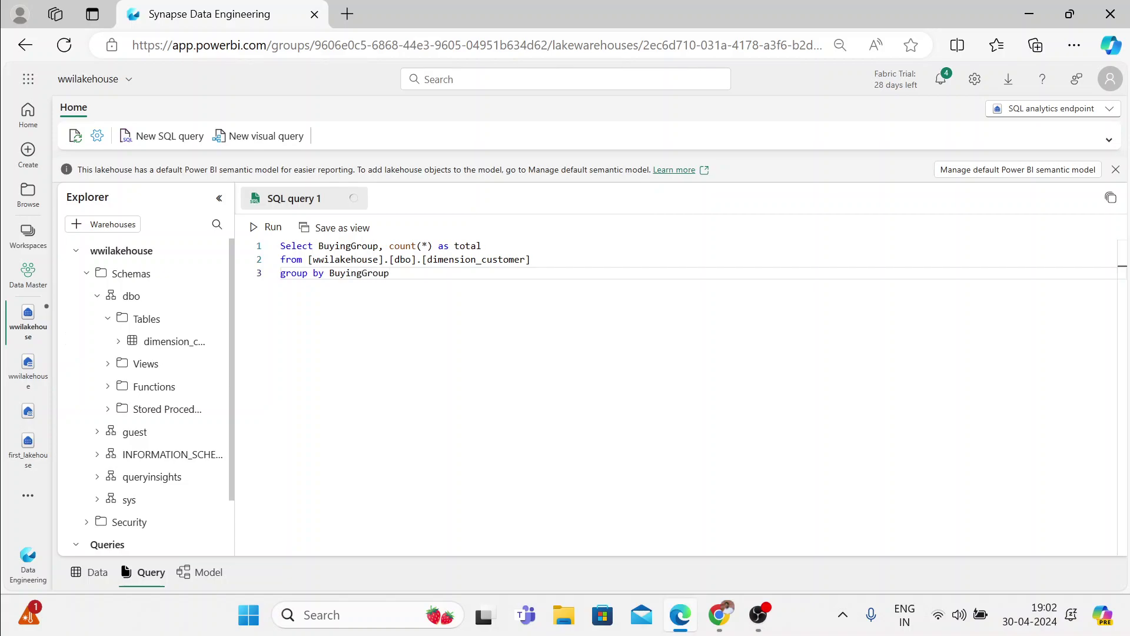
# Run the BuyingGroup count query, returning five groups with Wingtip Toys highest at 201
pyautogui.moveTo(388, 272); pyautogui.dragTo(276, 243)
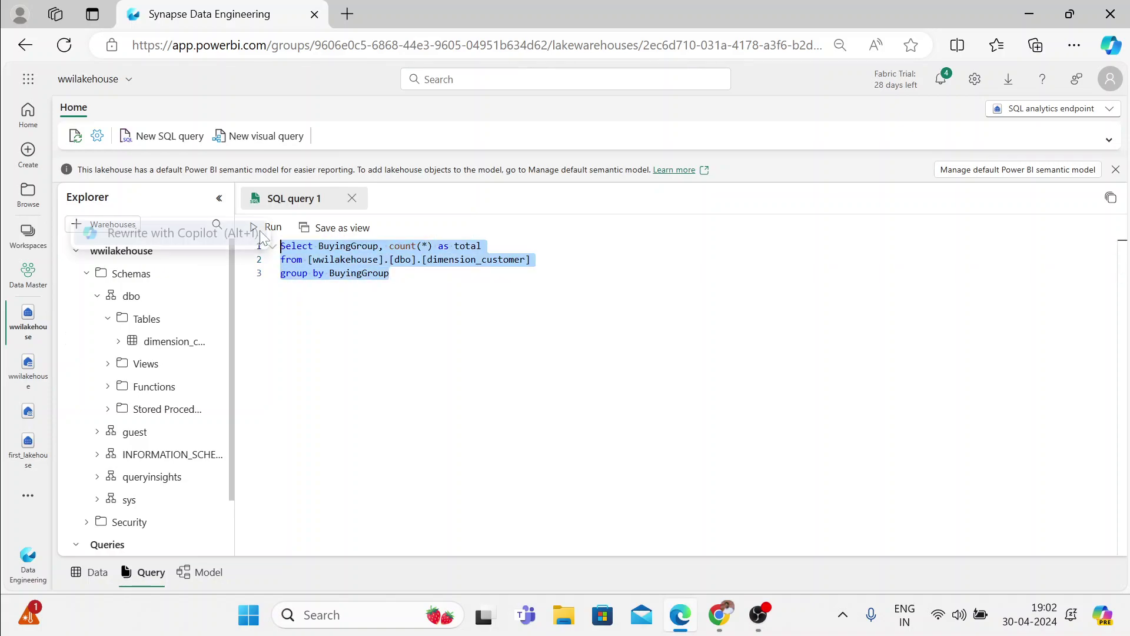
pyautogui.click(272, 227)
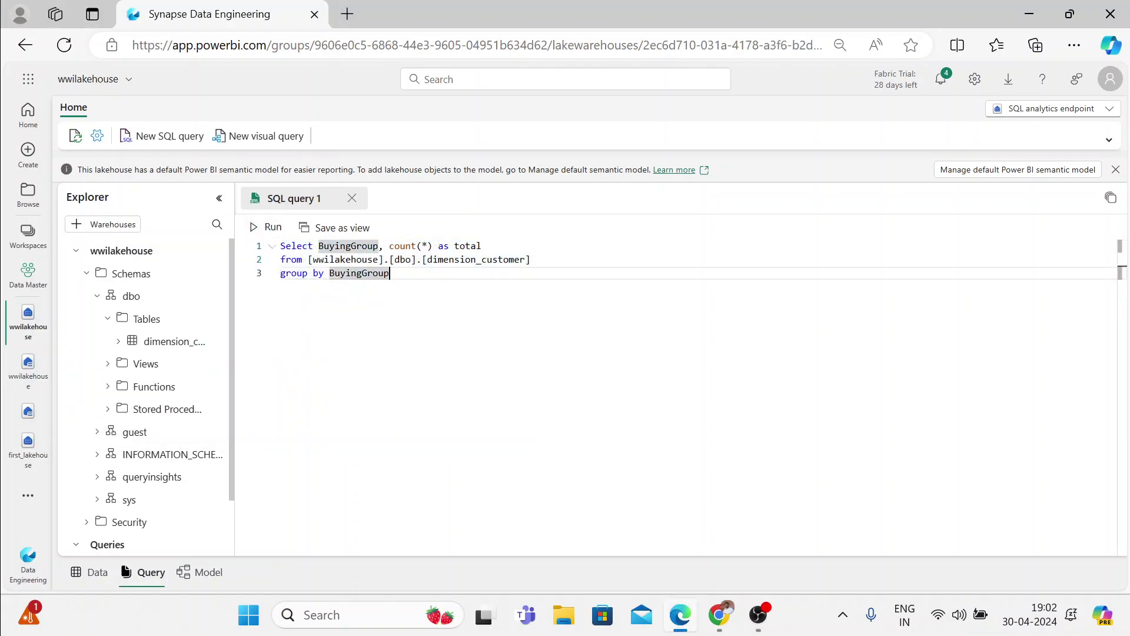
pyautogui.keyDown('shift'); pyautogui.click(287, 259); pyautogui.keyUp('shift')
pyautogui.hotkey('ctrl', 'a')
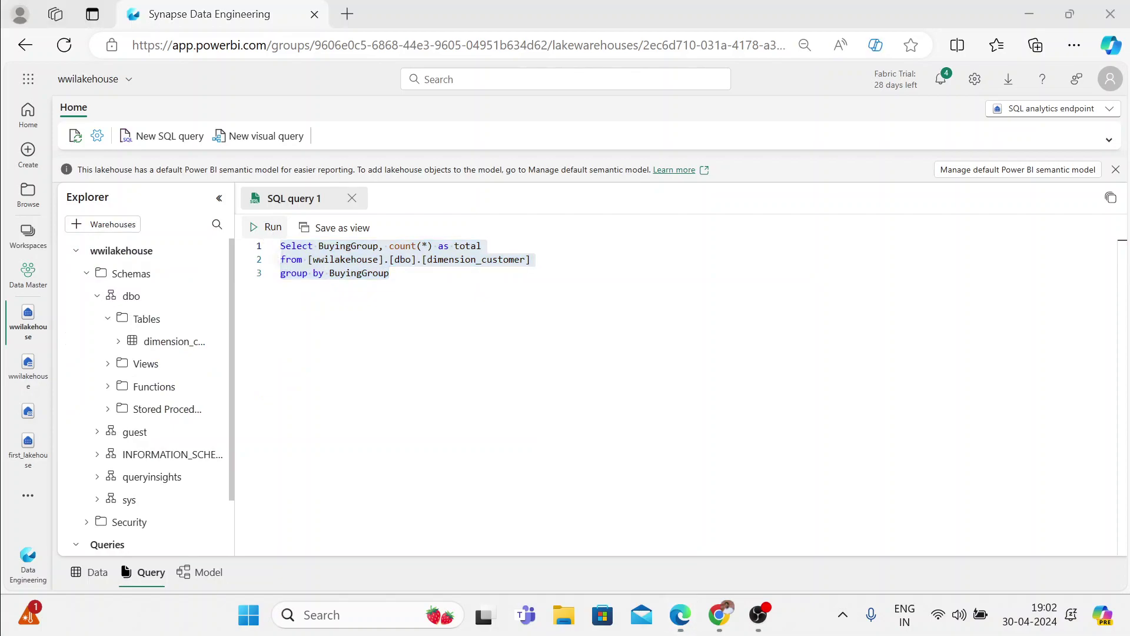
pyautogui.click(295, 245)
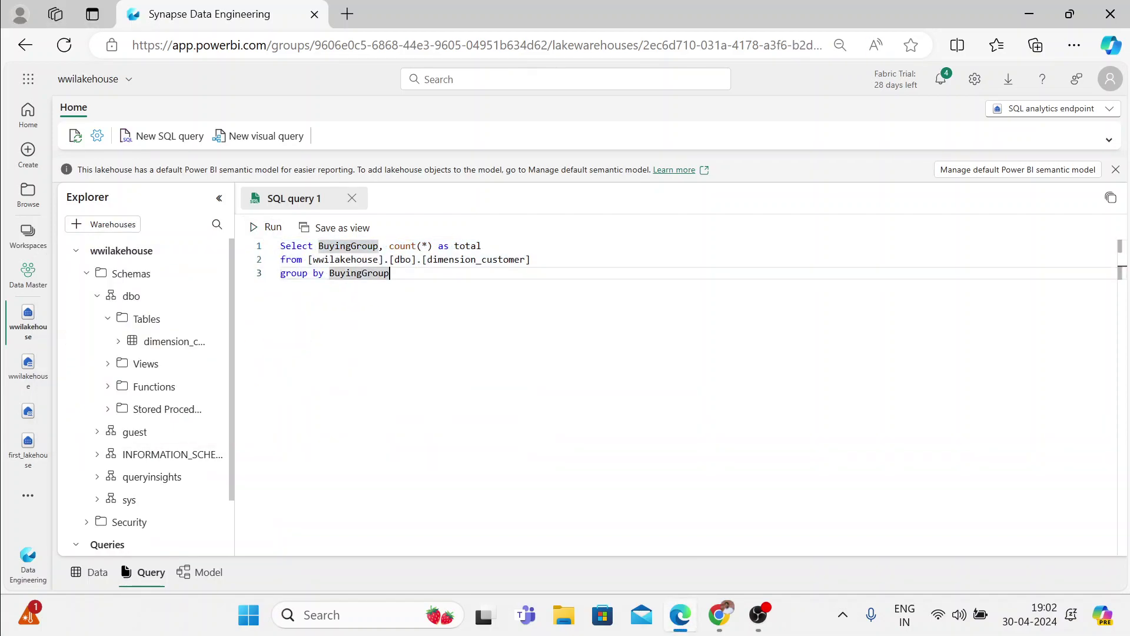
pyautogui.click(272, 227)
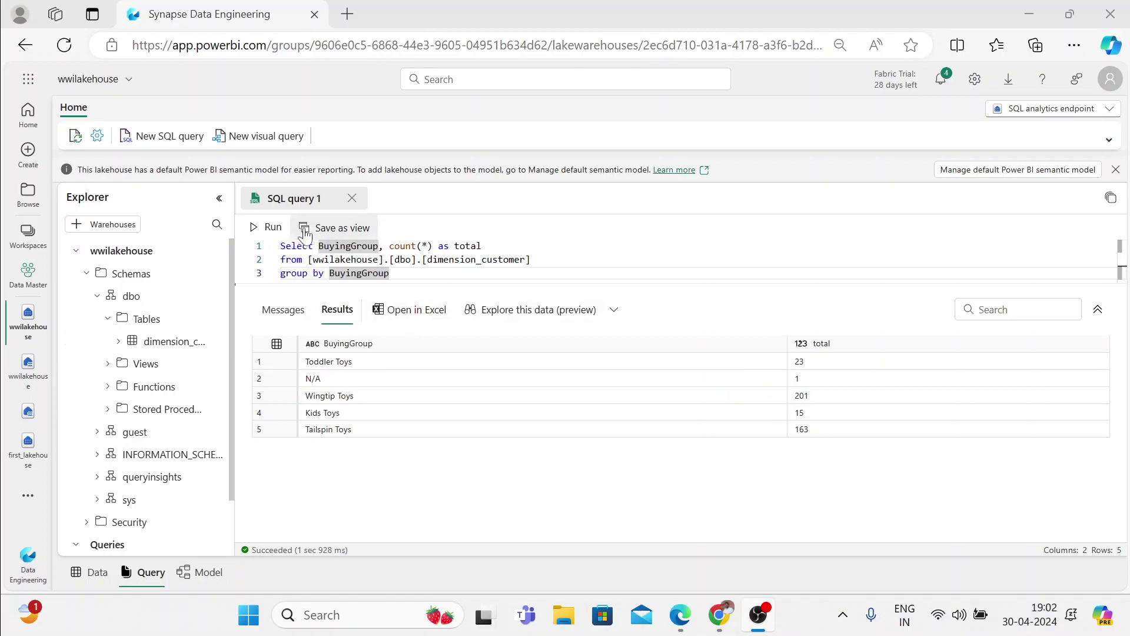
pyautogui.click(310, 202)
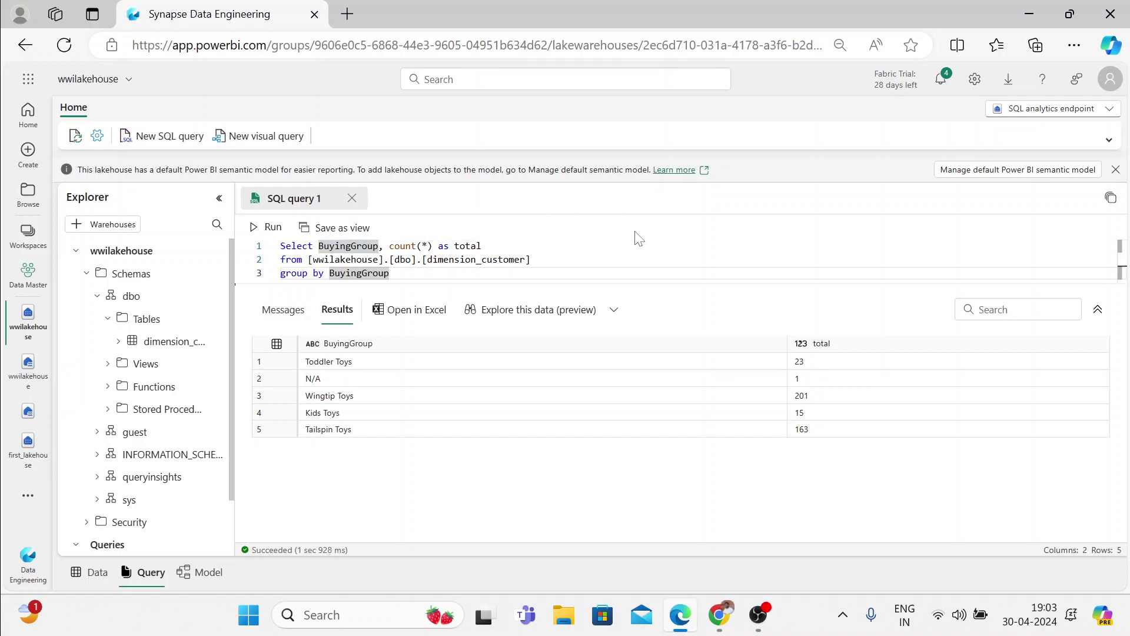
pyautogui.click(1051, 109)
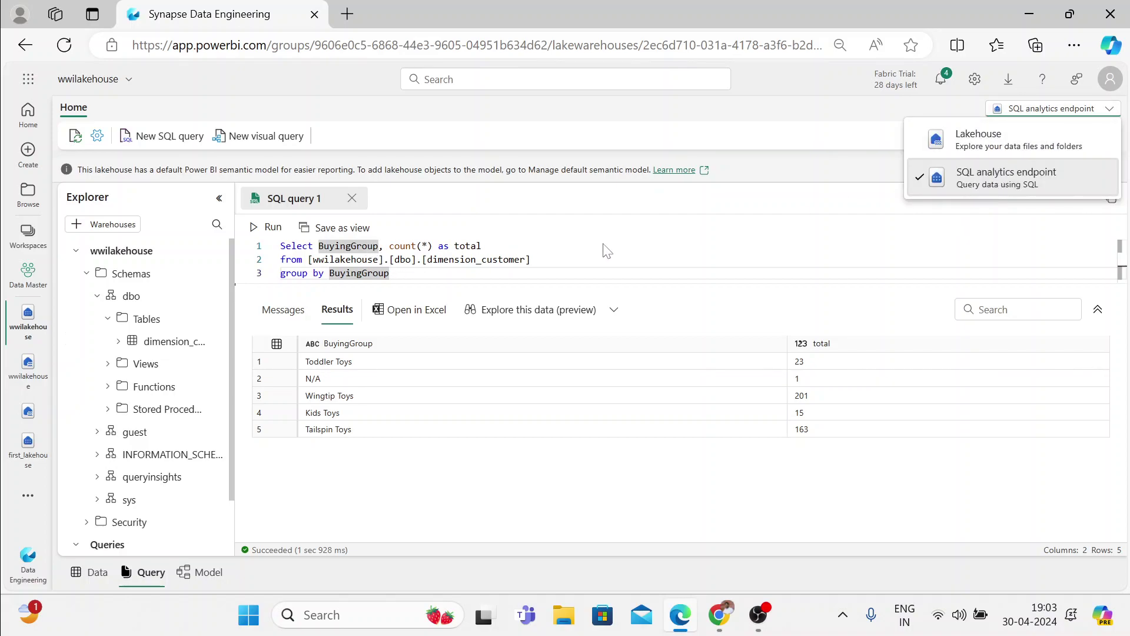
pyautogui.click(374, 387)
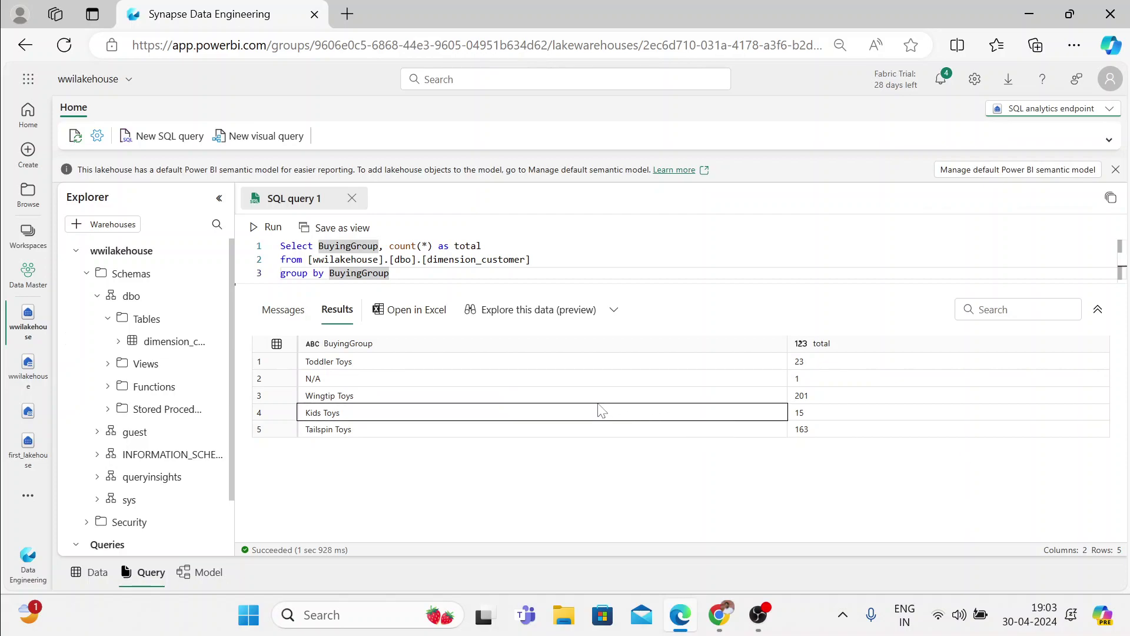
pyautogui.click(614, 310)
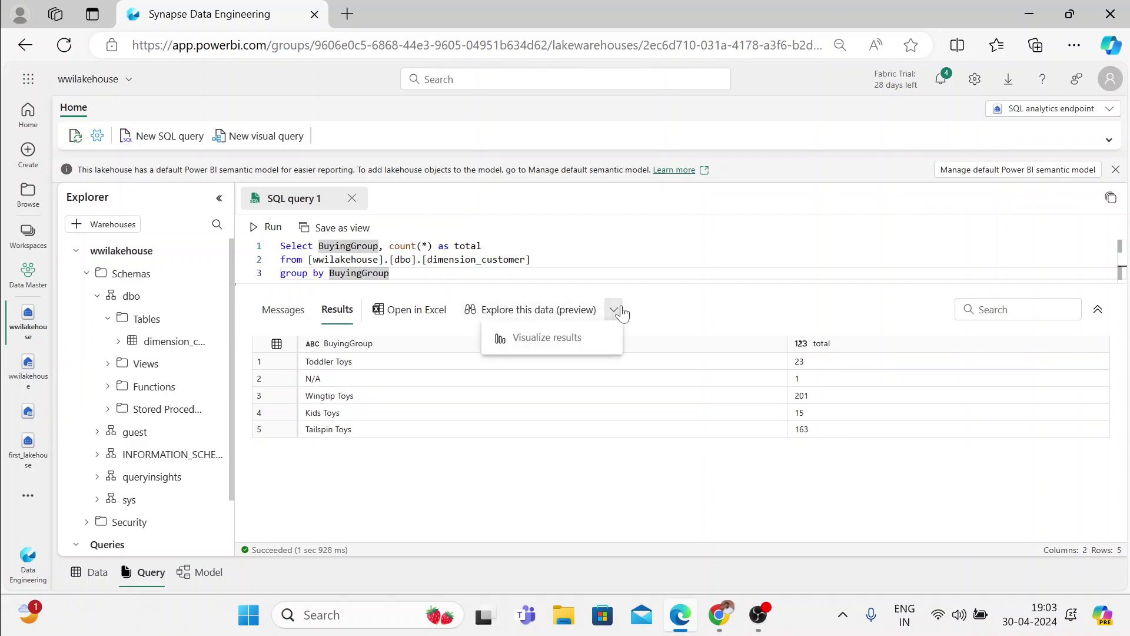
pyautogui.click(562, 350)
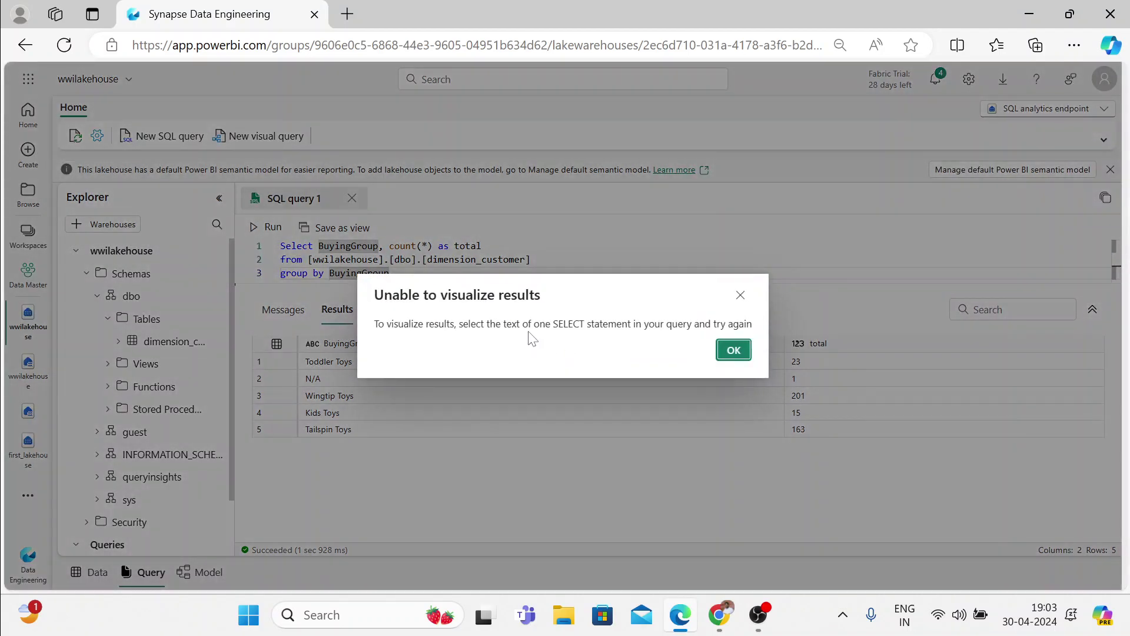
pyautogui.click(733, 351)
pyautogui.moveTo(390, 273); pyautogui.dragTo(280, 246)
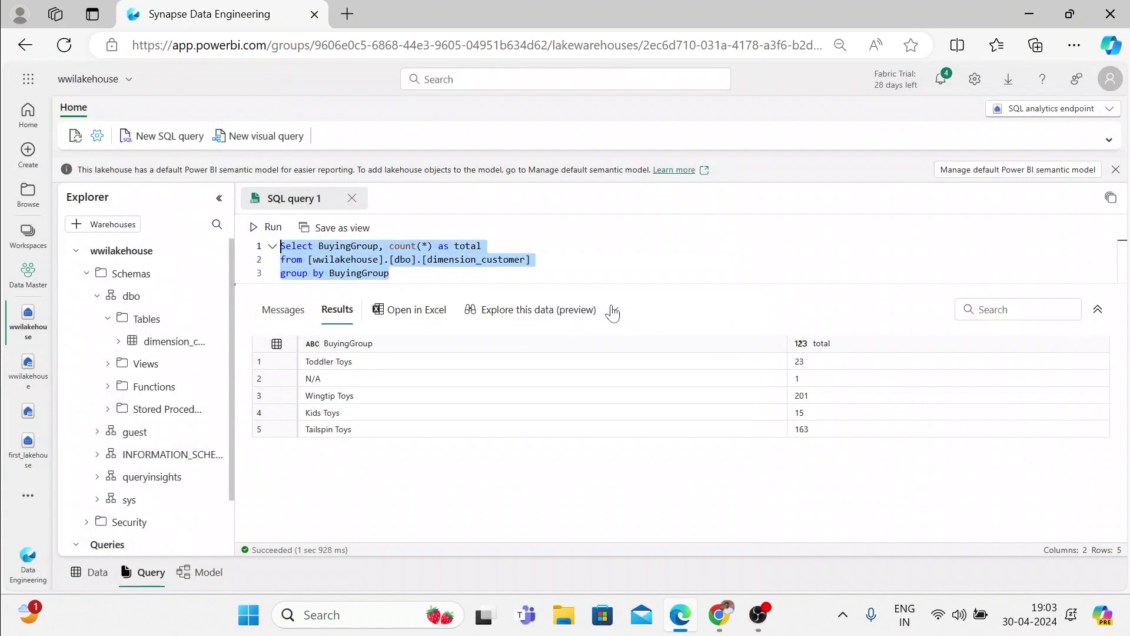
pyautogui.click(613, 310)
pyautogui.click(559, 344)
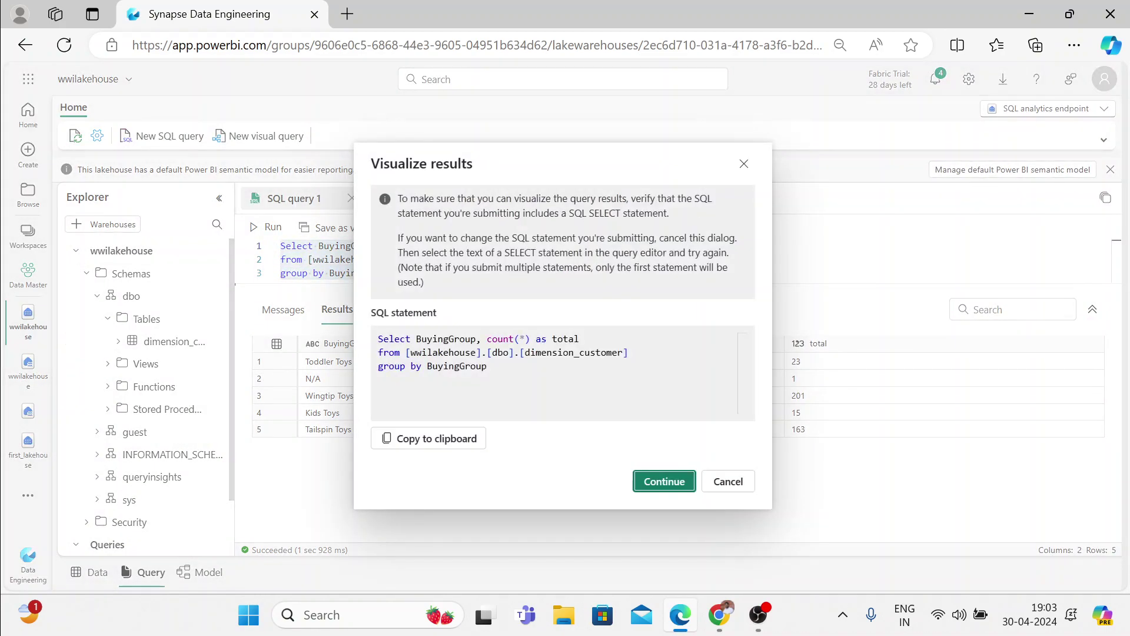
pyautogui.moveTo(487, 366); pyautogui.dragTo(378, 339)
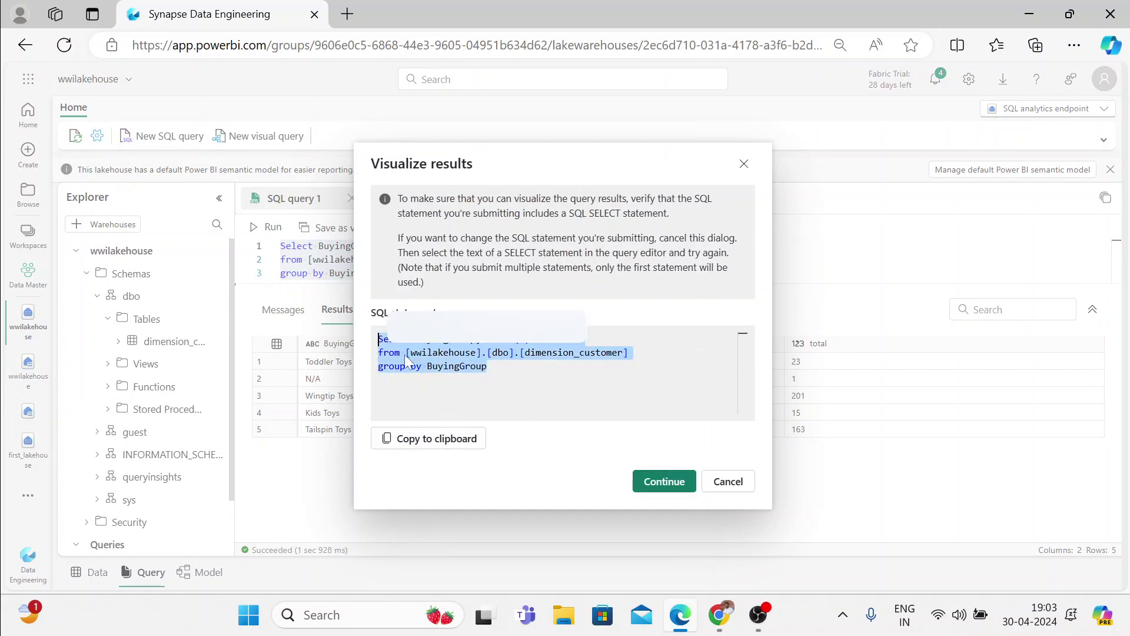
pyautogui.click(734, 484)
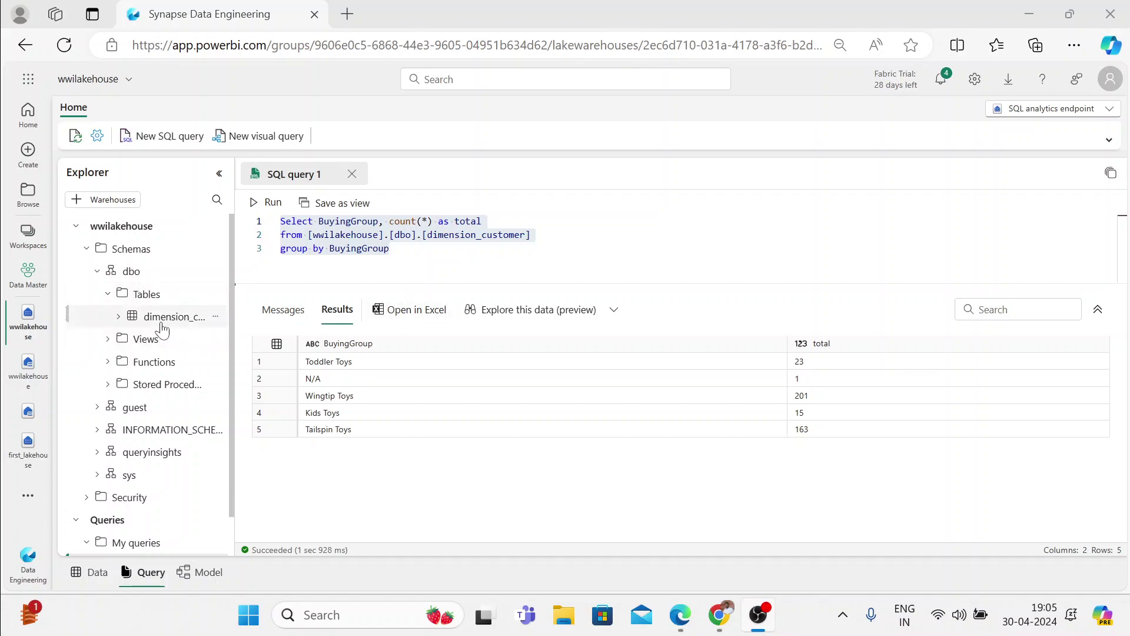
pyautogui.click(1045, 109)
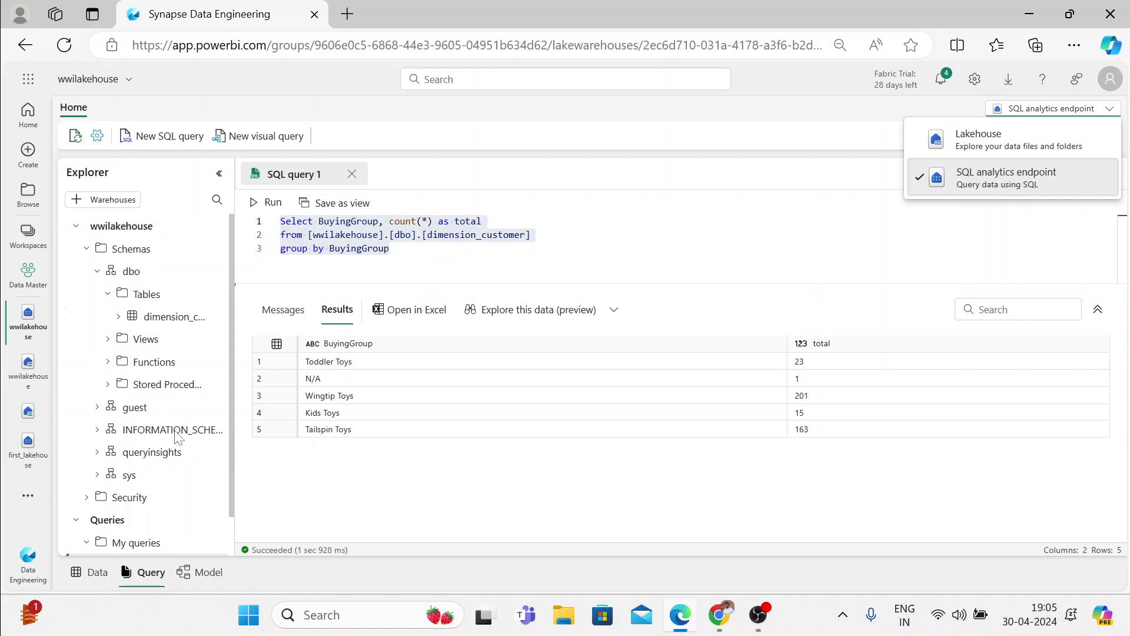
# Preview the dimension_customer data, return to the query results, then show the model diagram
pyautogui.click(708, 206)
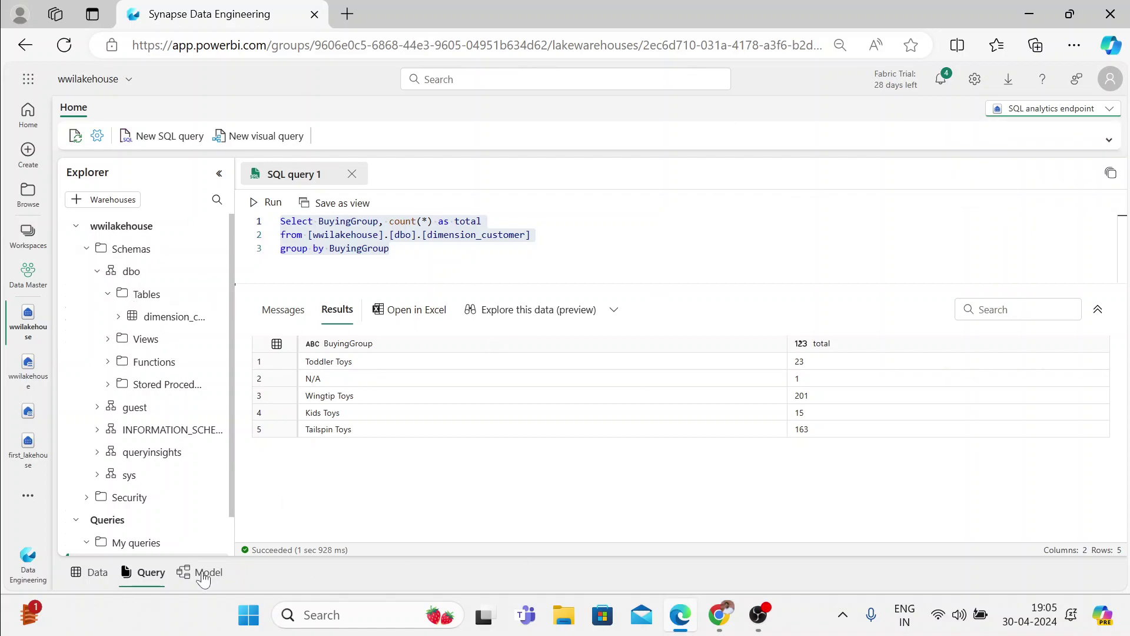
pyautogui.click(89, 580)
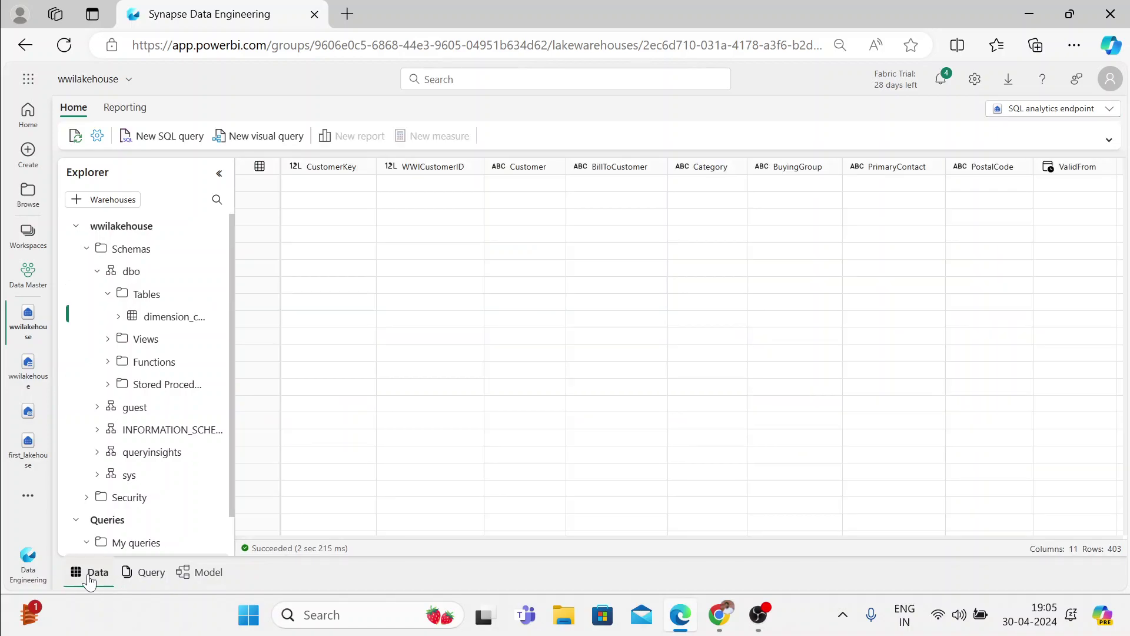
pyautogui.click(145, 580)
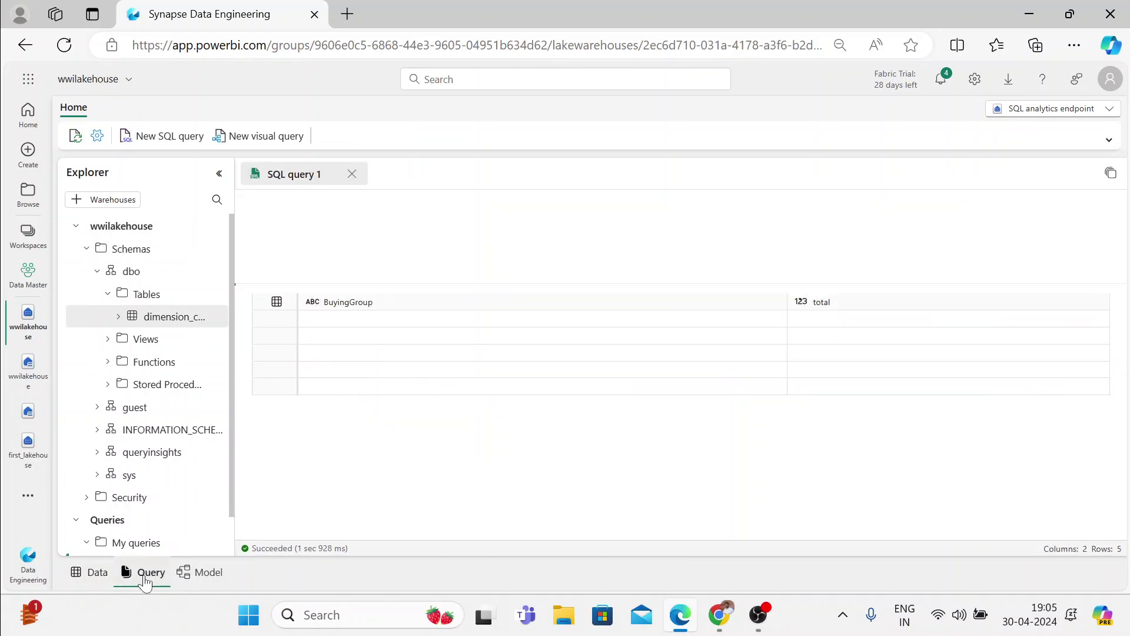
pyautogui.click(202, 580)
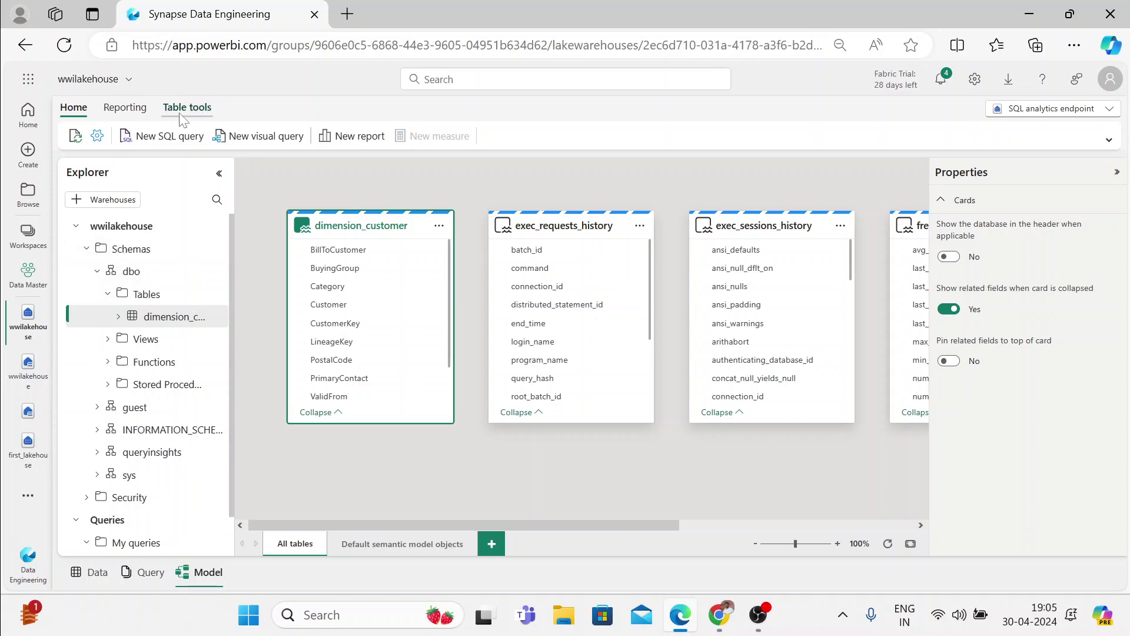
# Include dimension_customer in the default semantic model via Manage default semantic model
pyautogui.click(124, 109)
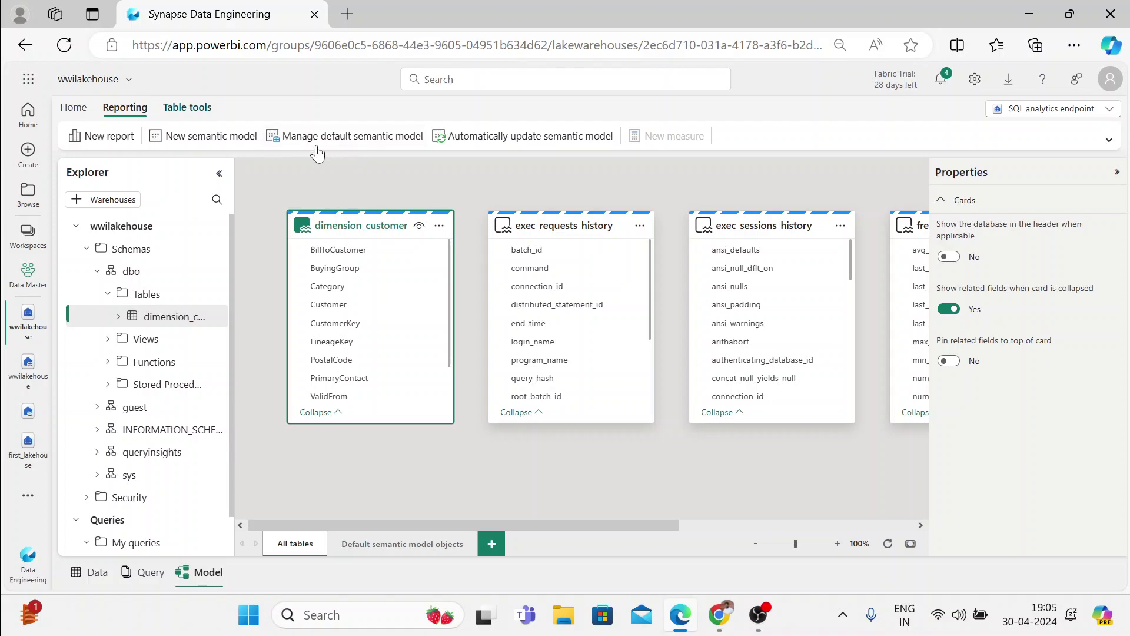
pyautogui.click(353, 144)
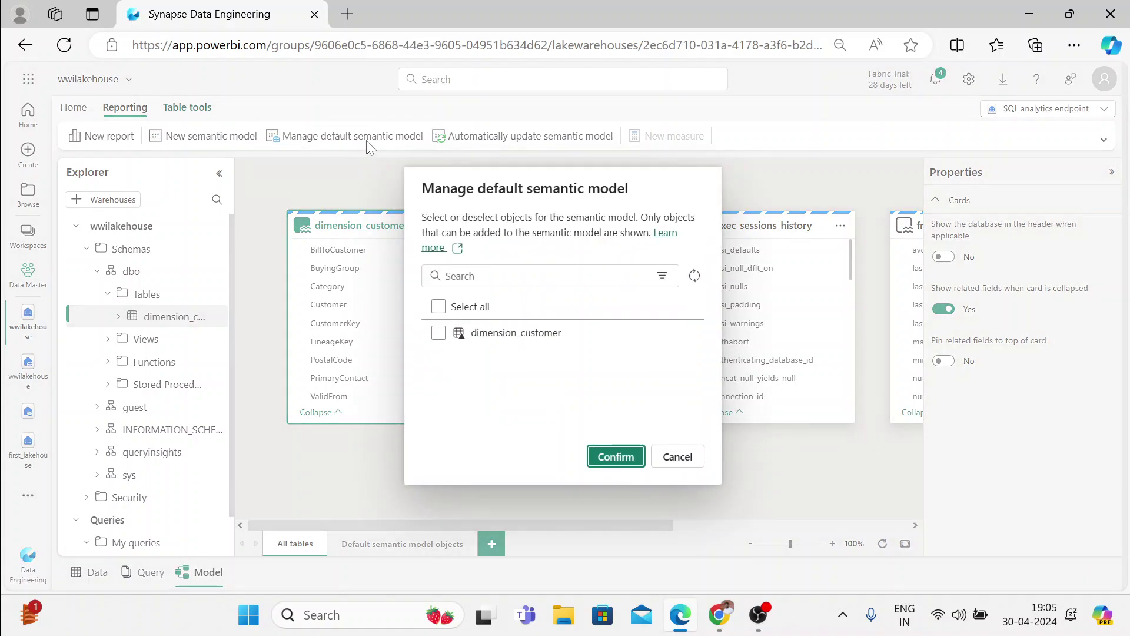
pyautogui.click(438, 333)
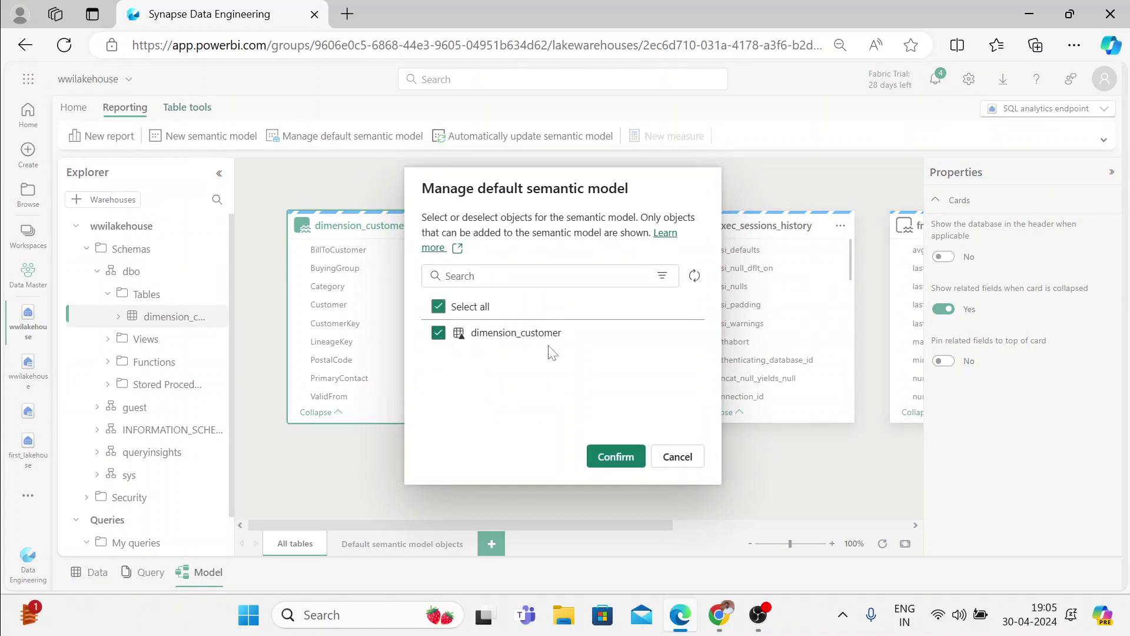
pyautogui.click(621, 468)
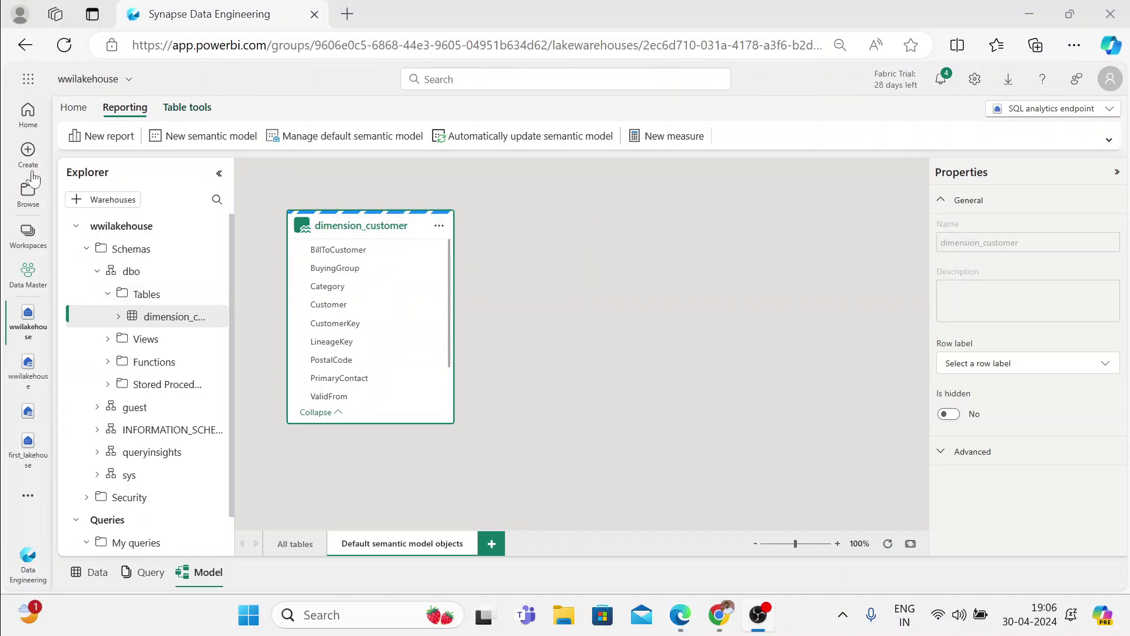
pyautogui.moveTo(376, 249)
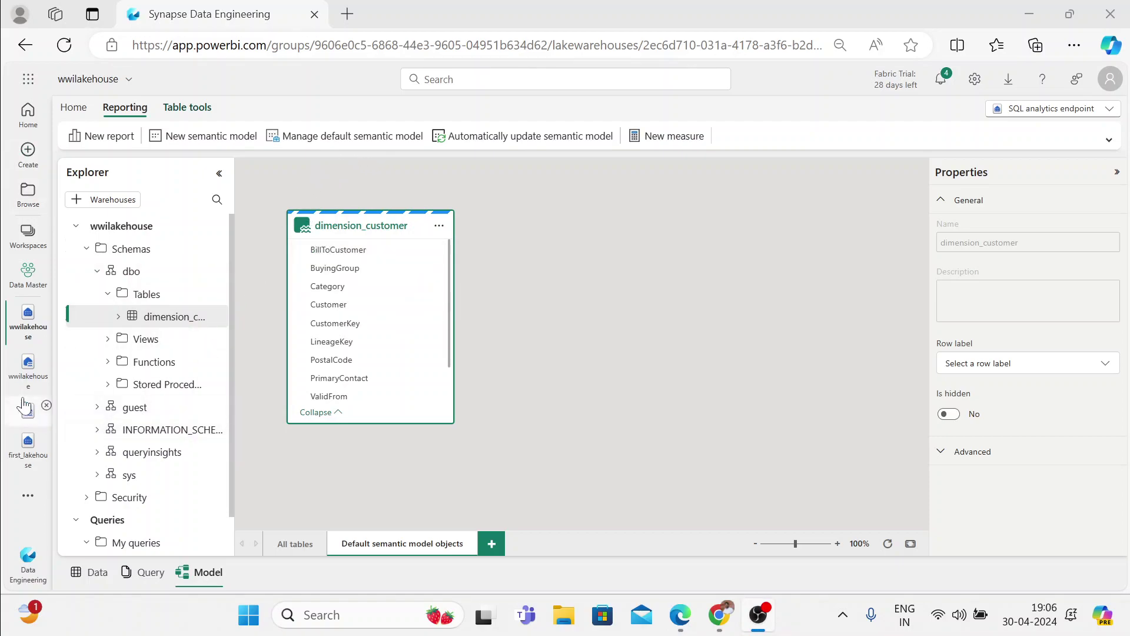
# Open the wwilakehouse semantic model in Data Master and auto-create a report from it
pyautogui.click(28, 321)
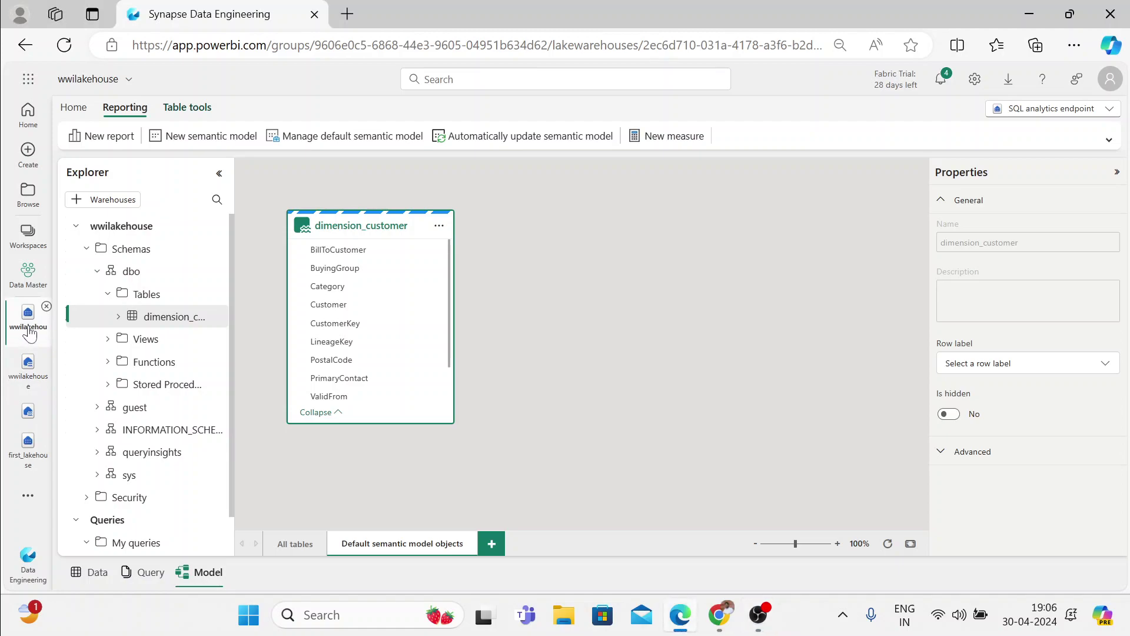
pyautogui.click(38, 286)
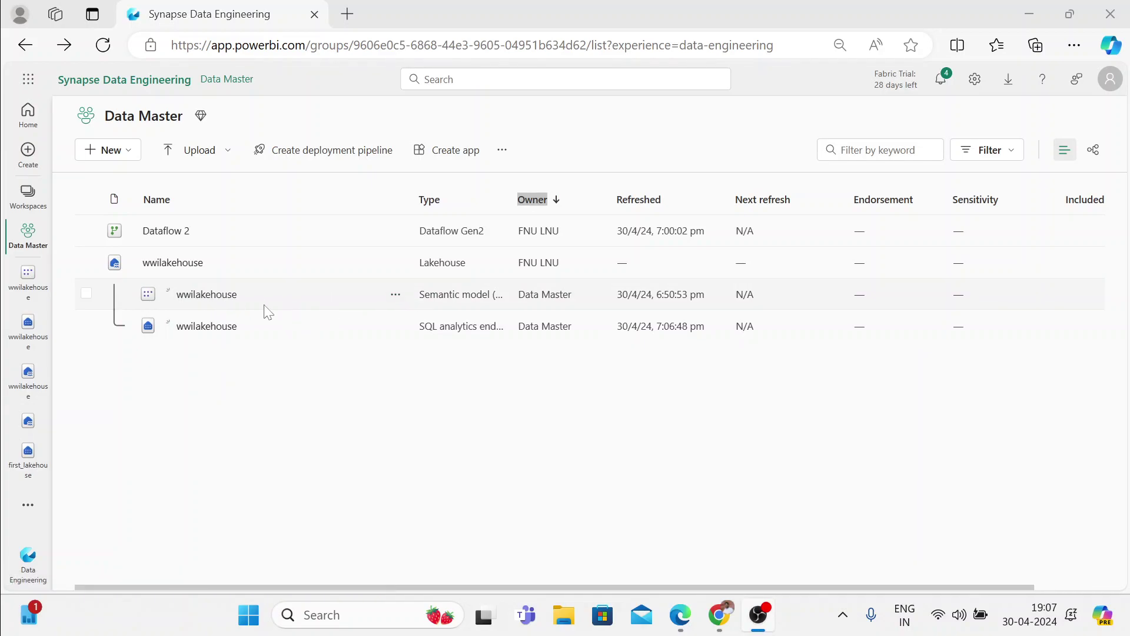
pyautogui.click(212, 297)
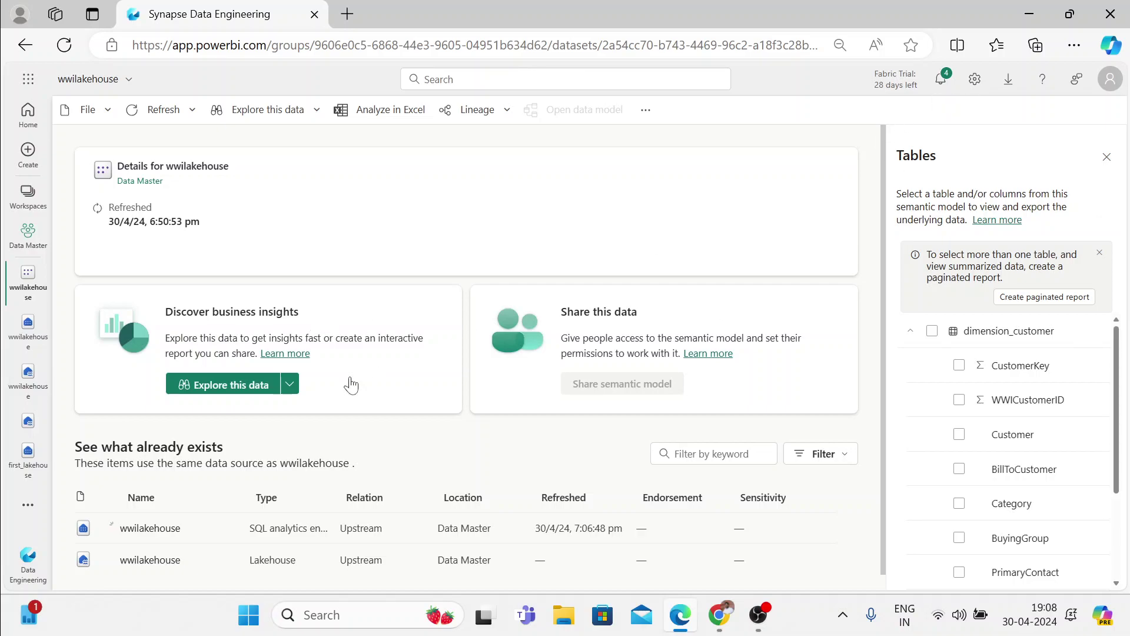
pyautogui.click(289, 385)
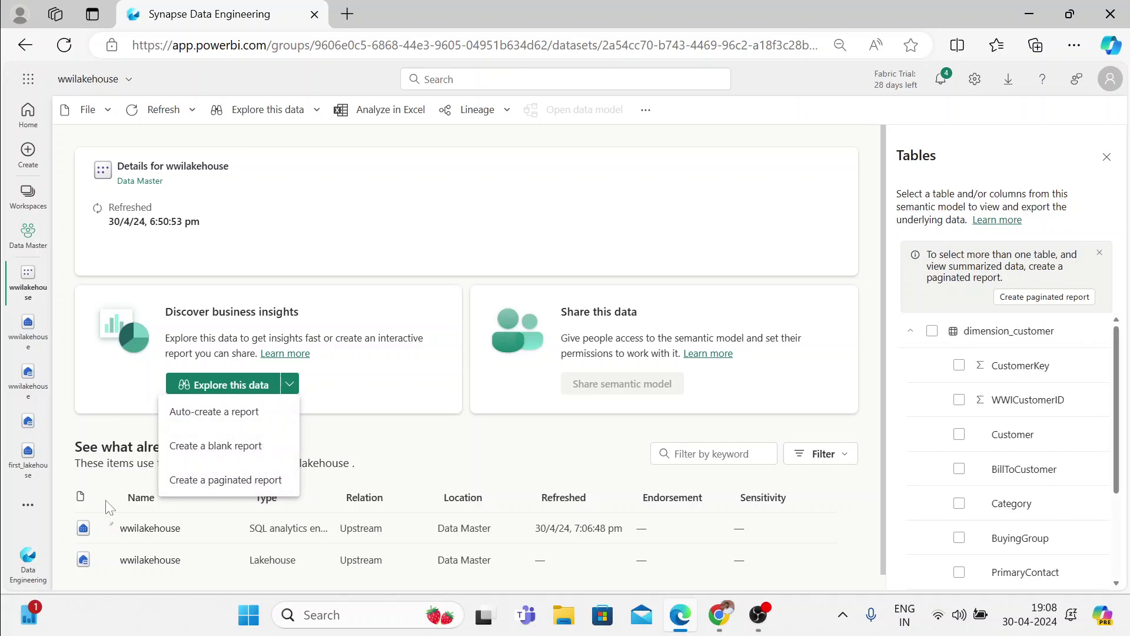
pyautogui.click(203, 414)
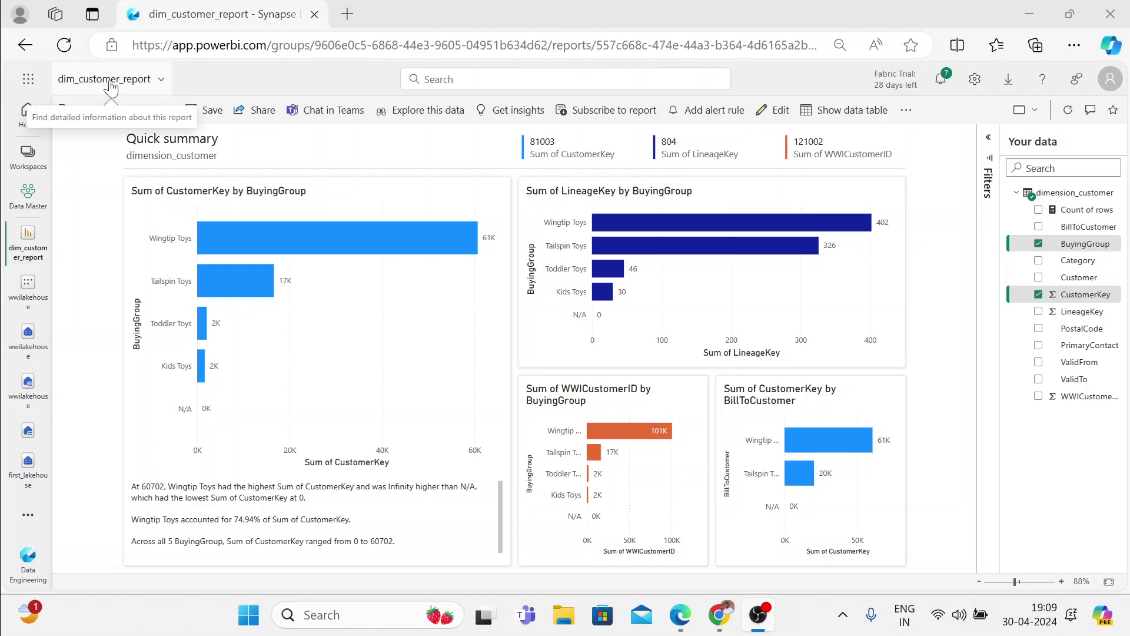
# Switch the generated dim_customer_report into edit mode and confirm
pyautogui.click(777, 111)
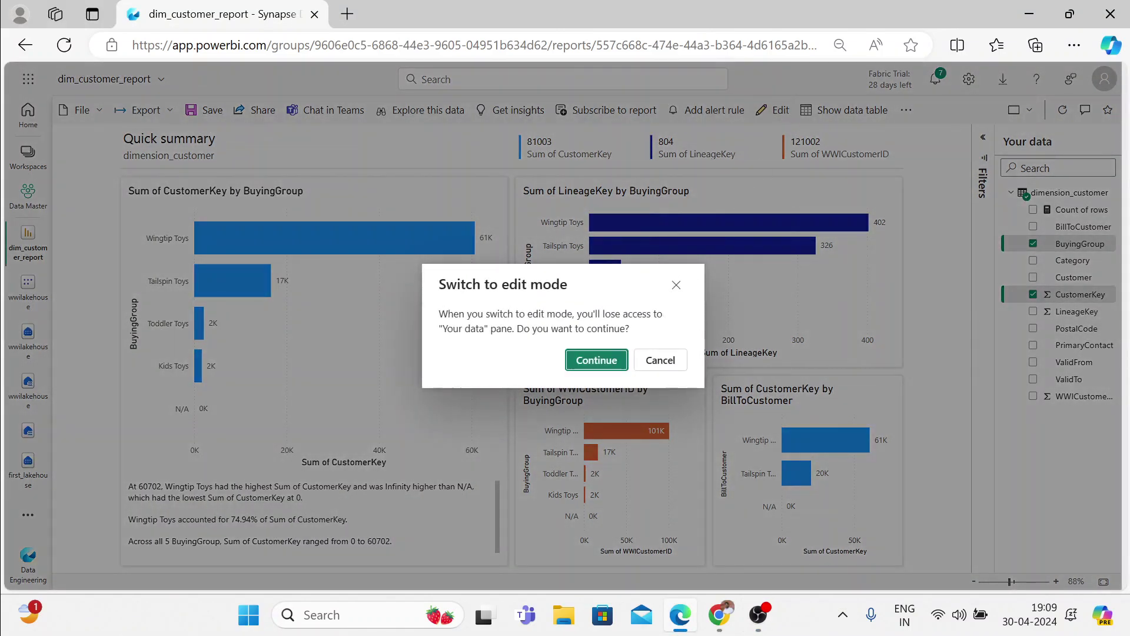
pyautogui.click(591, 361)
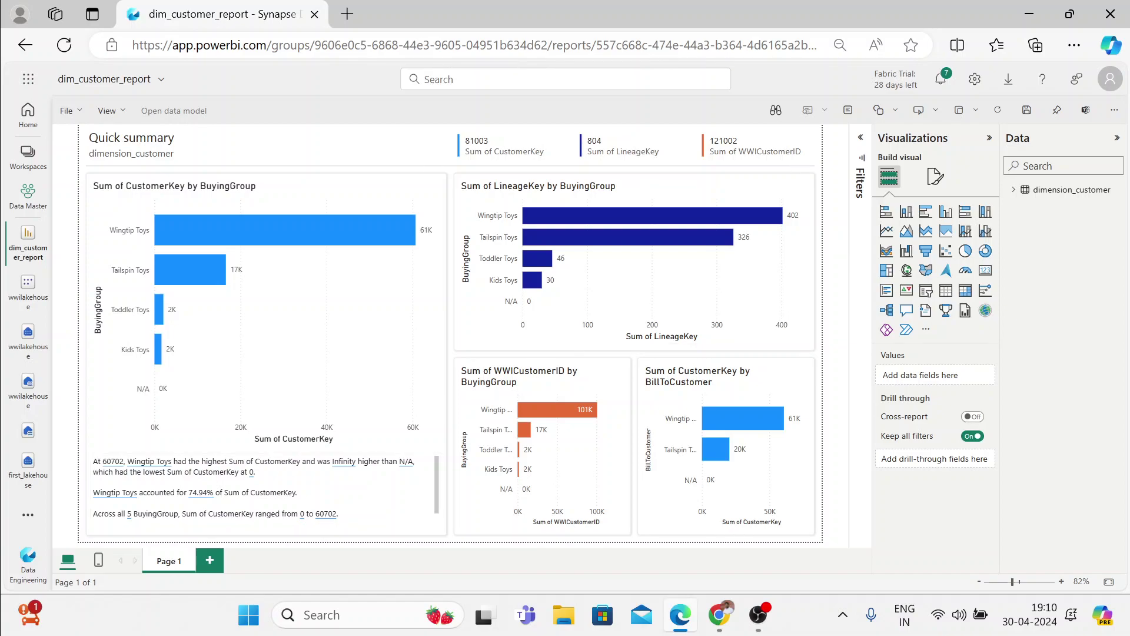
# Go back to the Data Master workspace item list
pyautogui.click(41, 203)
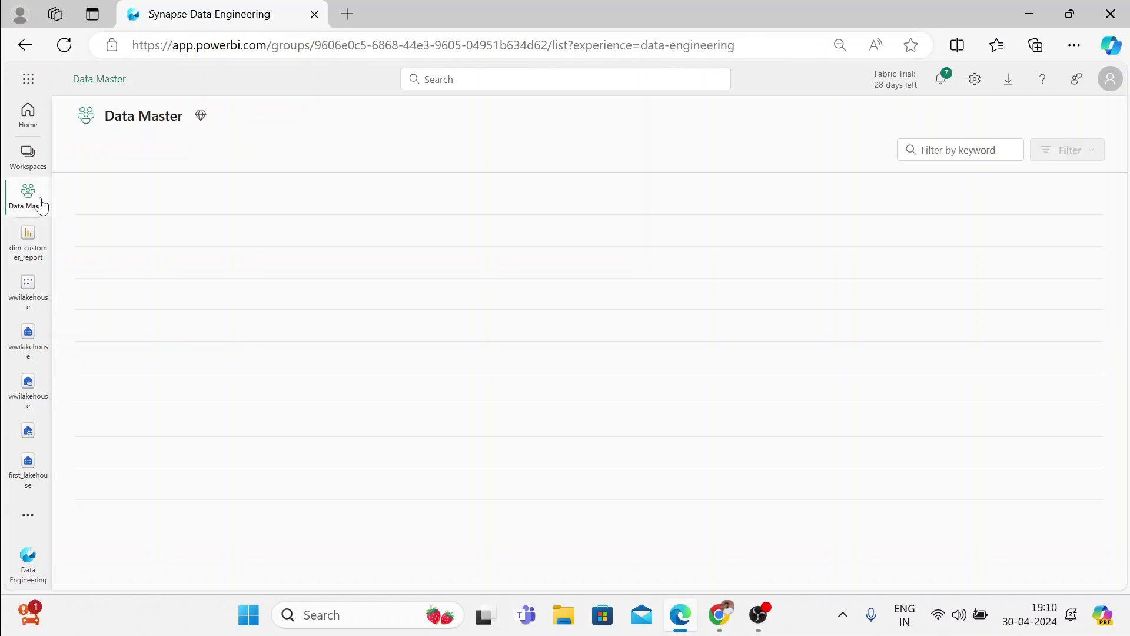